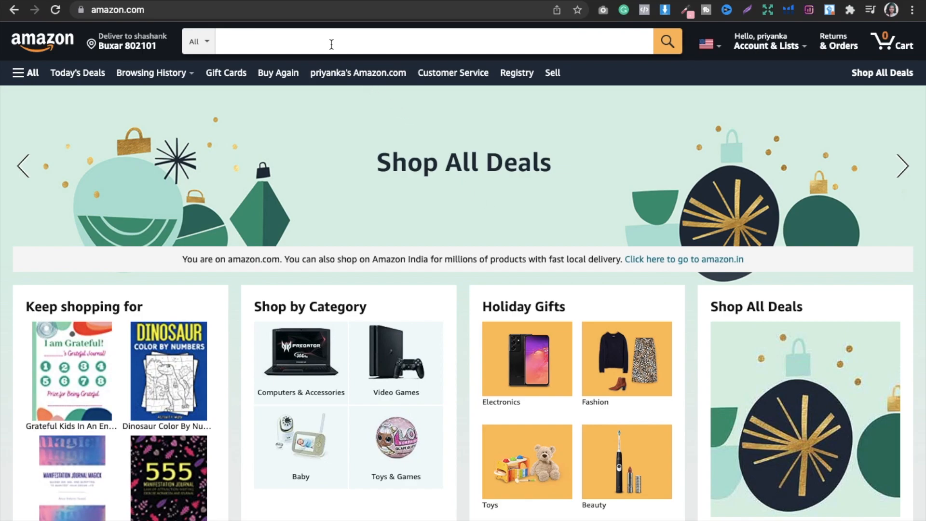
- Search Amazon for "kids coloring book"
click(332, 44)
text(kids)
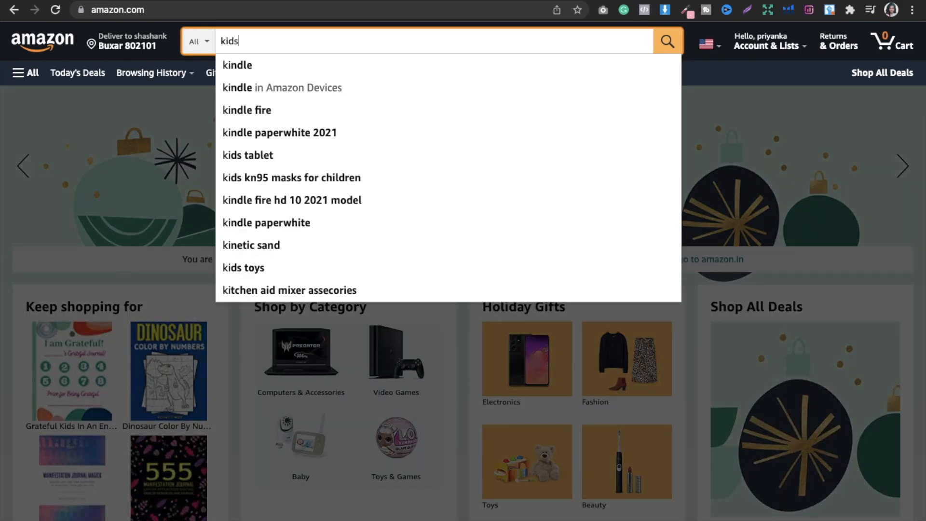
text( coloring book)
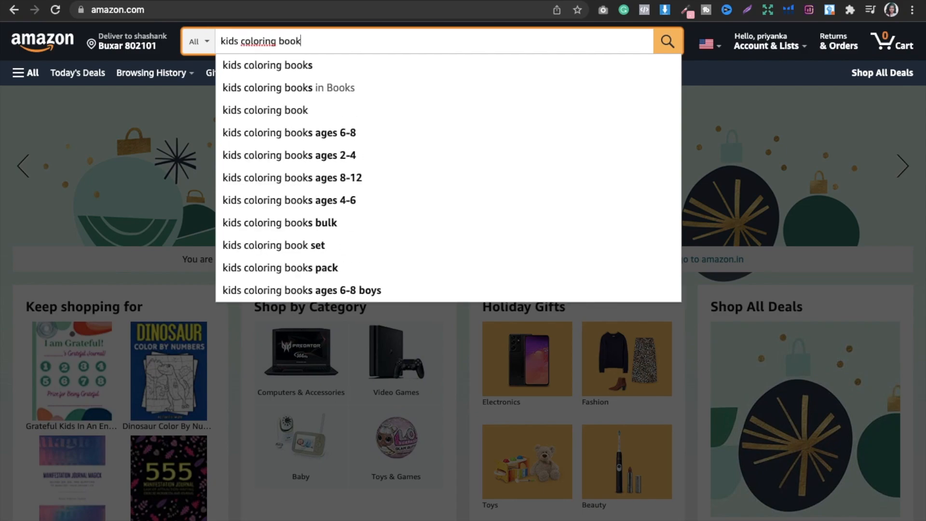
key(Return)
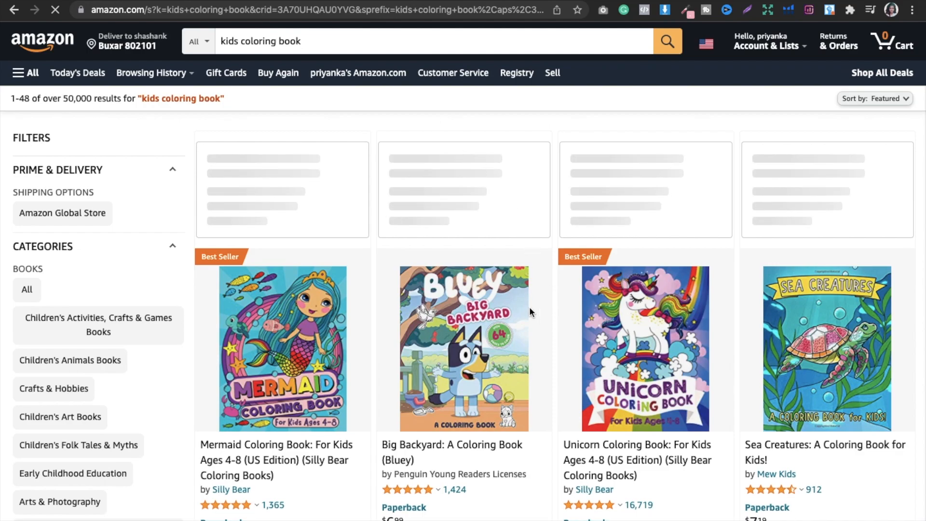
- Examine the sales ranks, prices and product details of the first row of kids coloring book results
scroll(374, 298, down, 5)
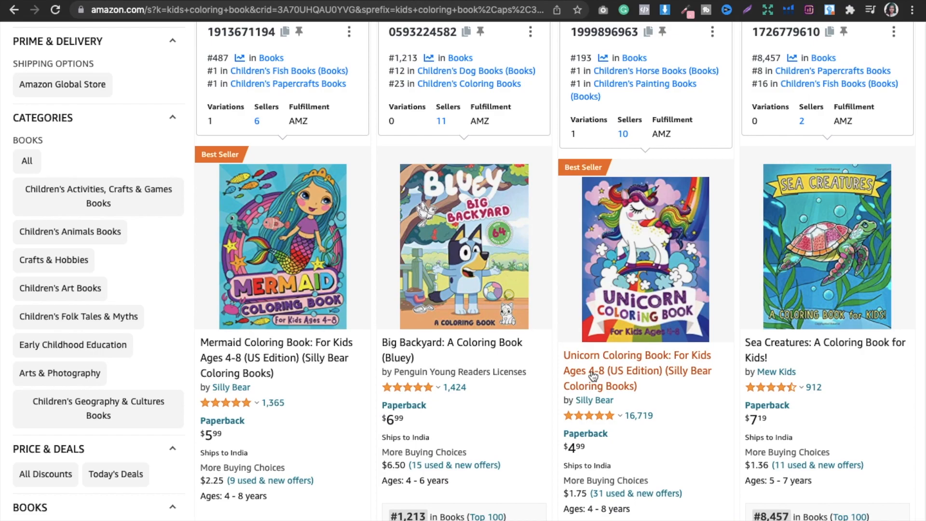
scroll(593, 375, up, 5)
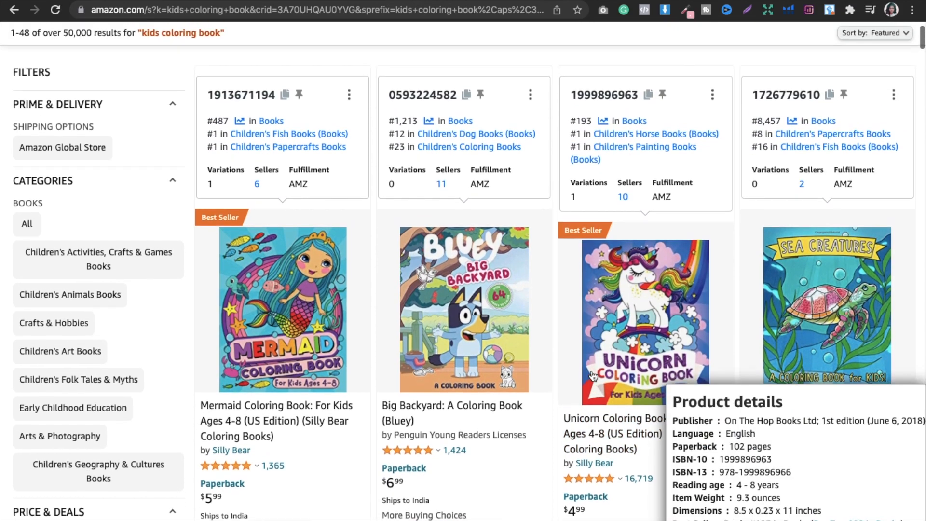
scroll(593, 375, down, 5)
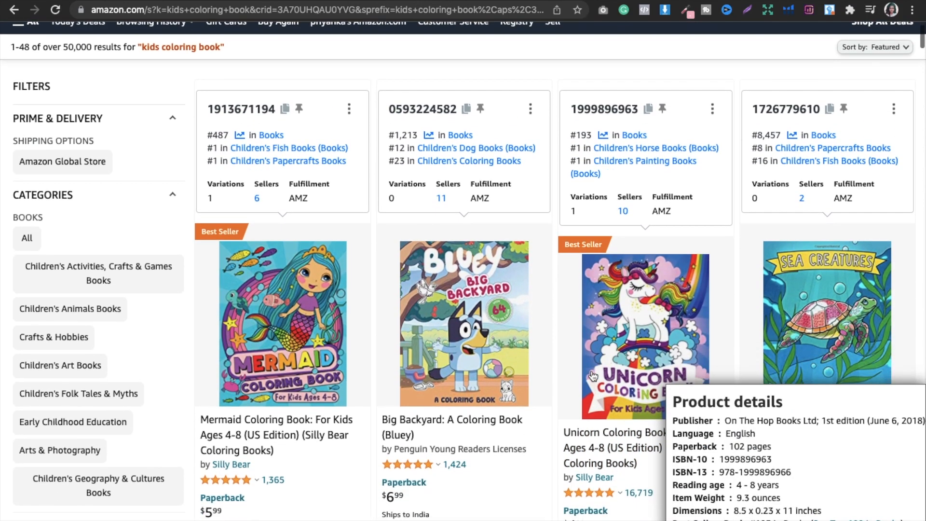
scroll(593, 375, down, 3)
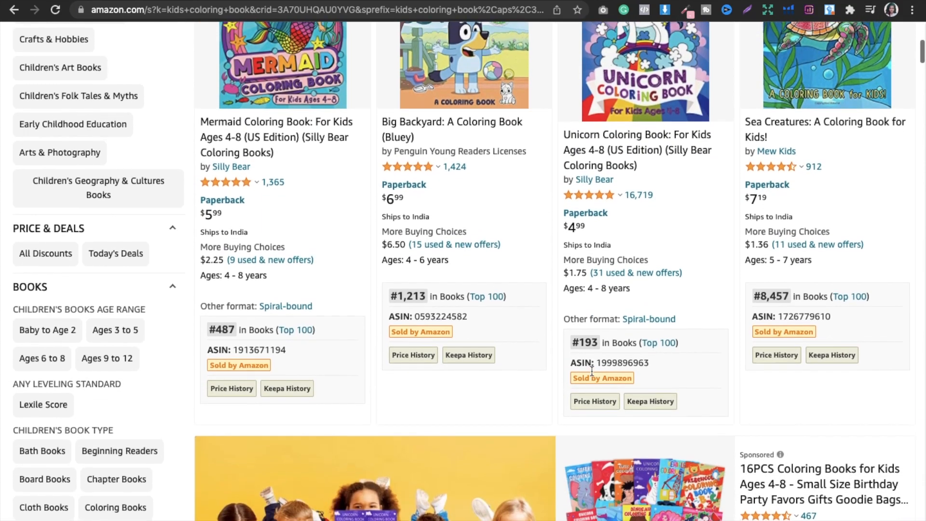
scroll(593, 375, up, 6)
scroll(593, 375, up, 2)
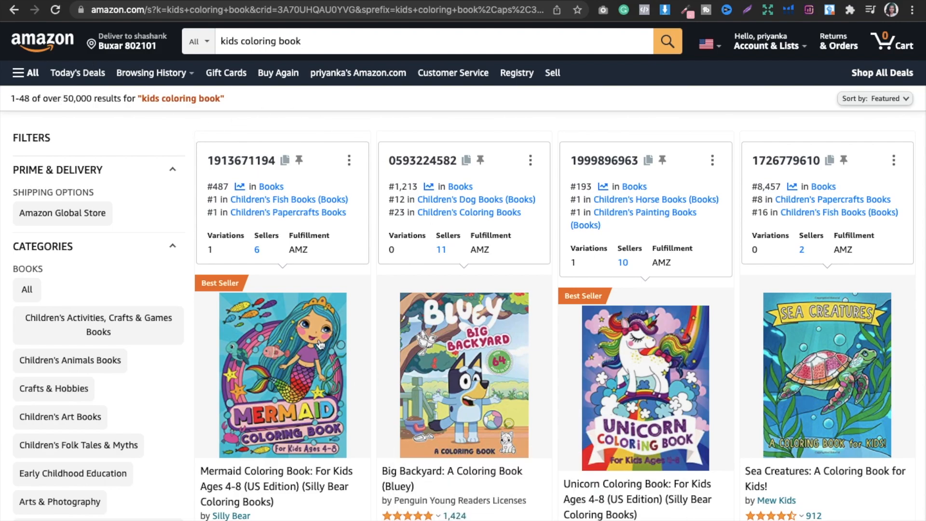
- Check the settings of the DS Amazon Quick View extension and close them
mouse_move(308, 310)
click(829, 10)
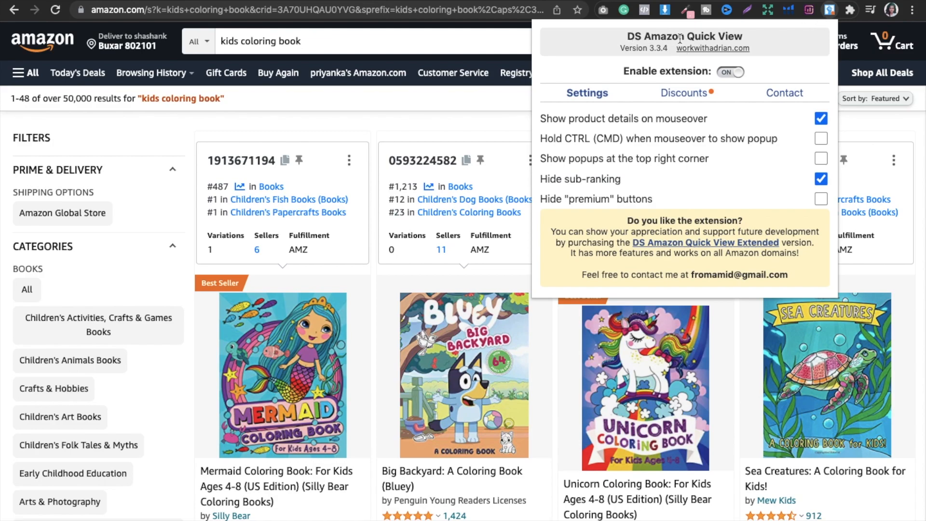
click(359, 115)
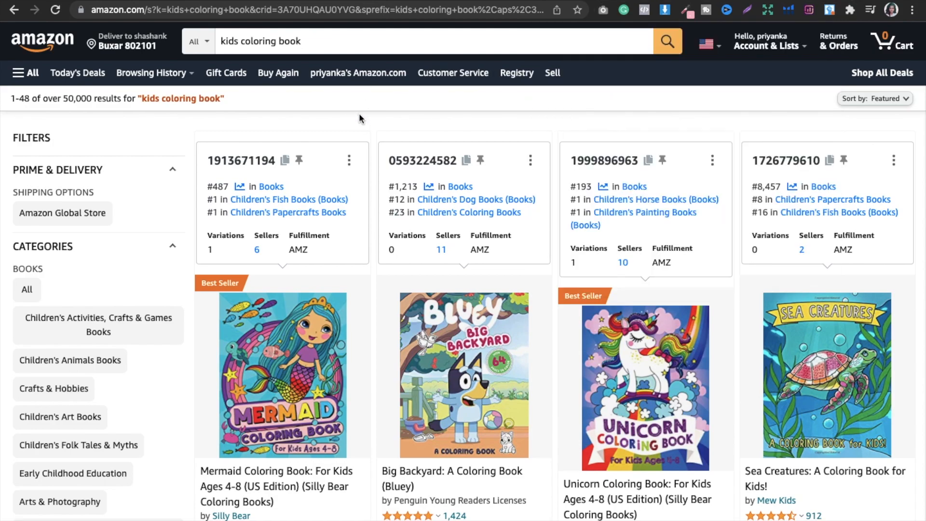
- Examine the product details pop-ups of the coloring books in the first row of results
scroll(359, 115, down, 3)
scroll(359, 116, down, 2)
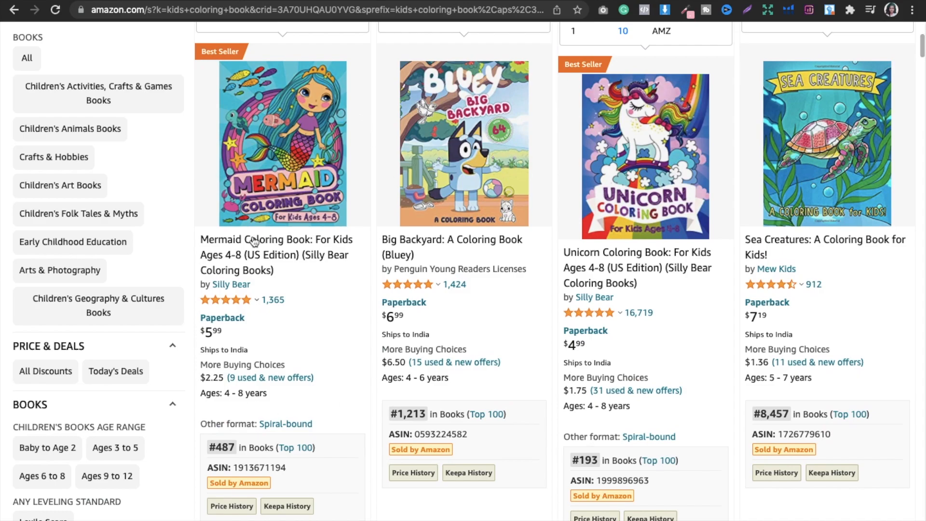
mouse_move(806, 218)
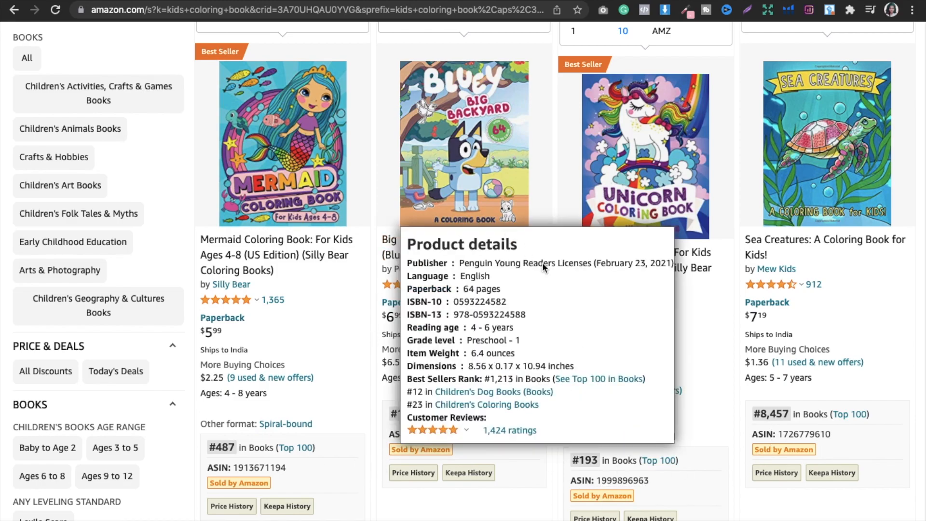
mouse_move(317, 175)
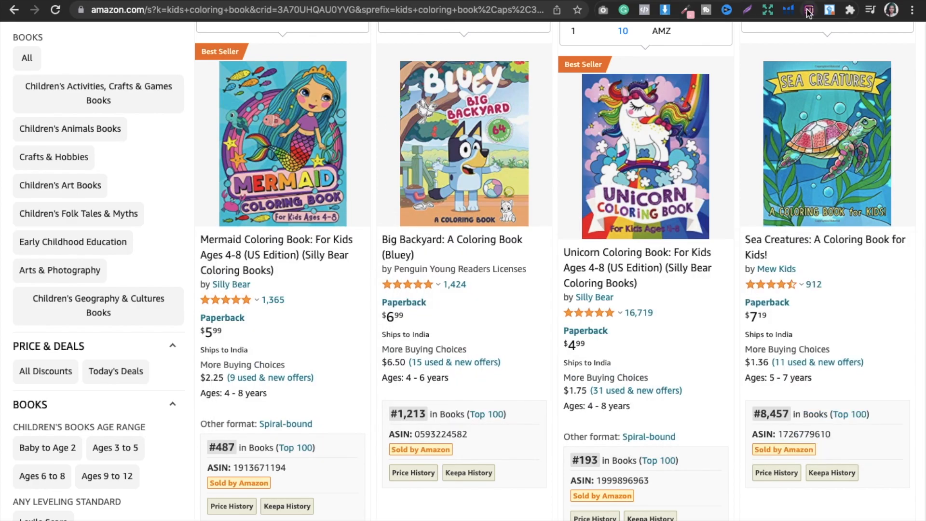
scroll(799, 14, up, 5)
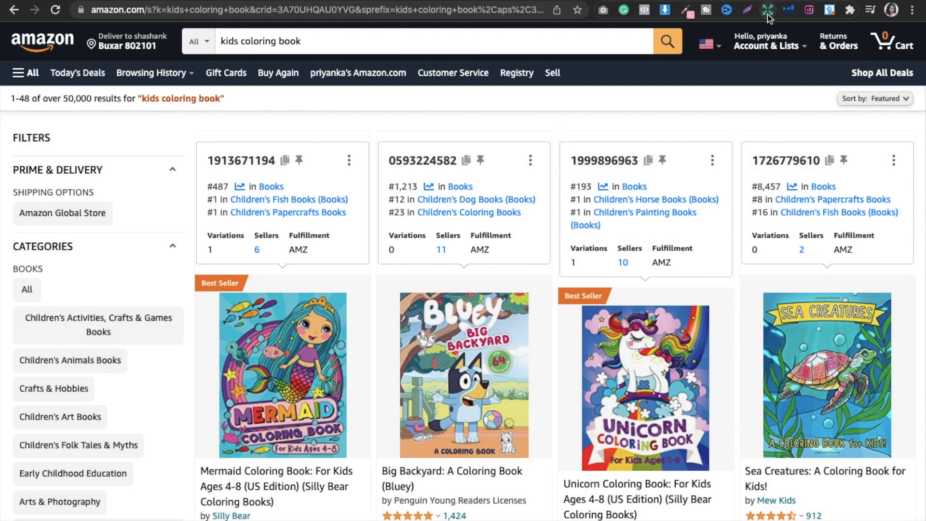
- Check the AMZ Suggestion Expander extension and show its expanded keyword suggestions for "kids coloring book"
right_click(767, 12)
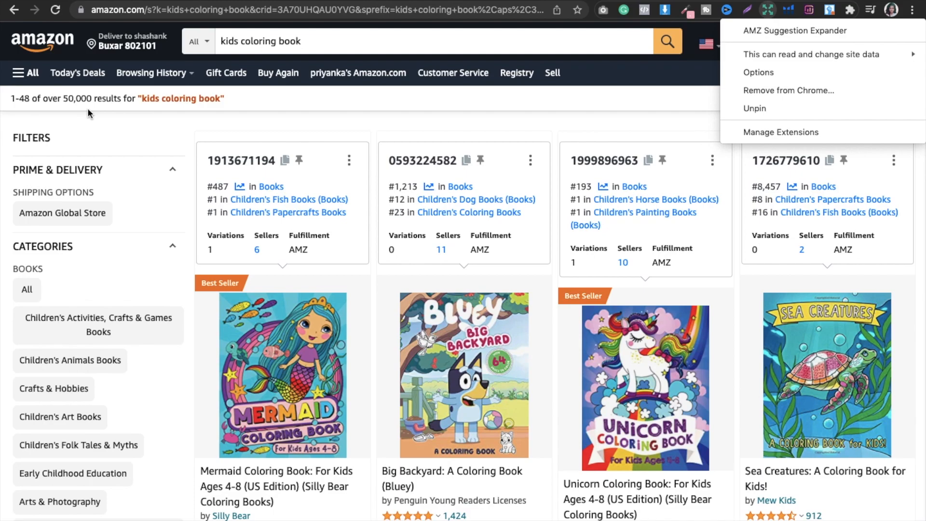
click(321, 45)
click(308, 42)
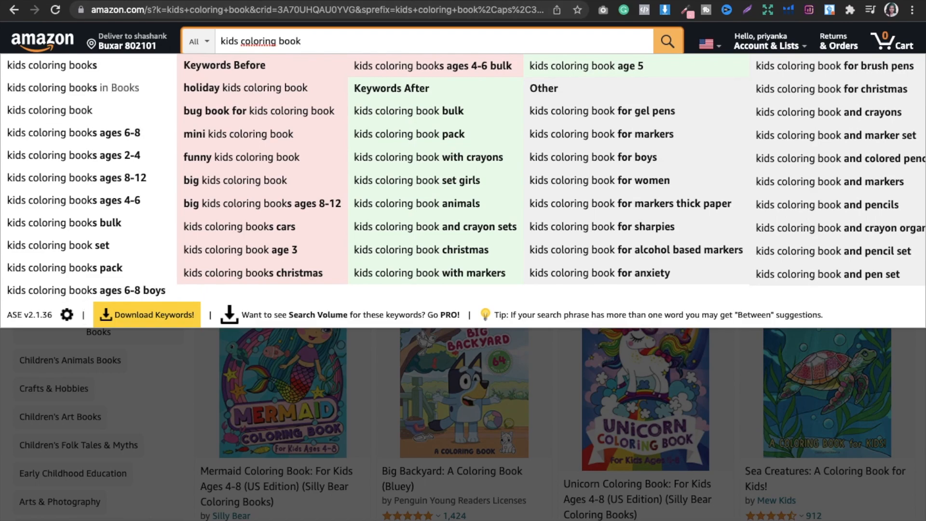
- Create a new Google Sheets spreadsheet in a separate browser tab and widen column A
key(super+t)
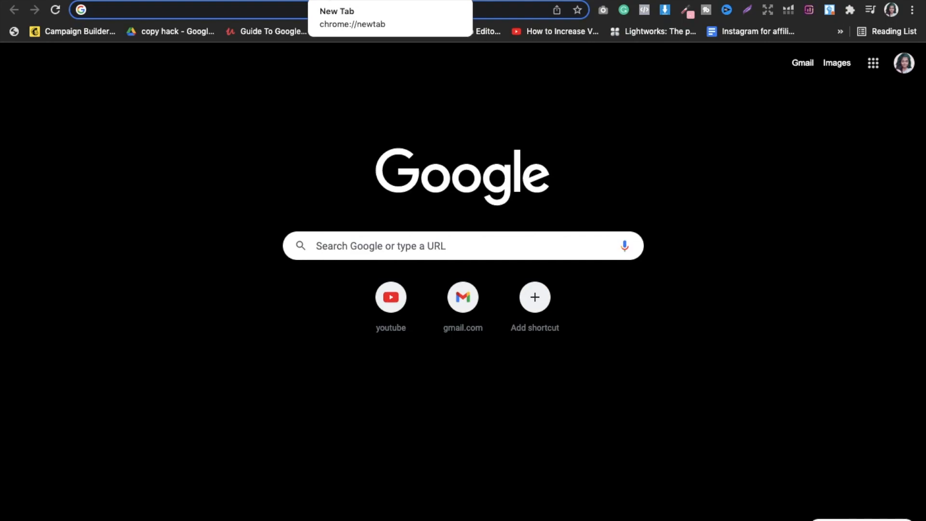
text(sheet)
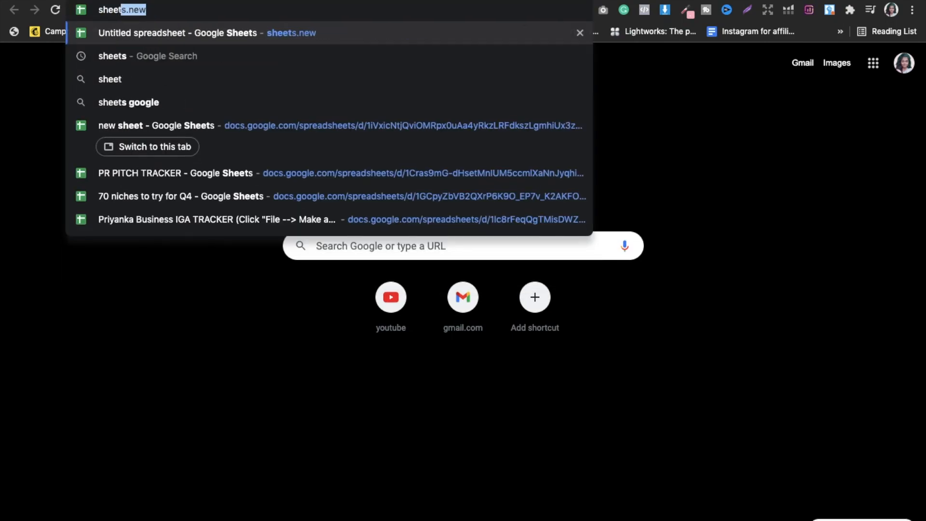
key(Return)
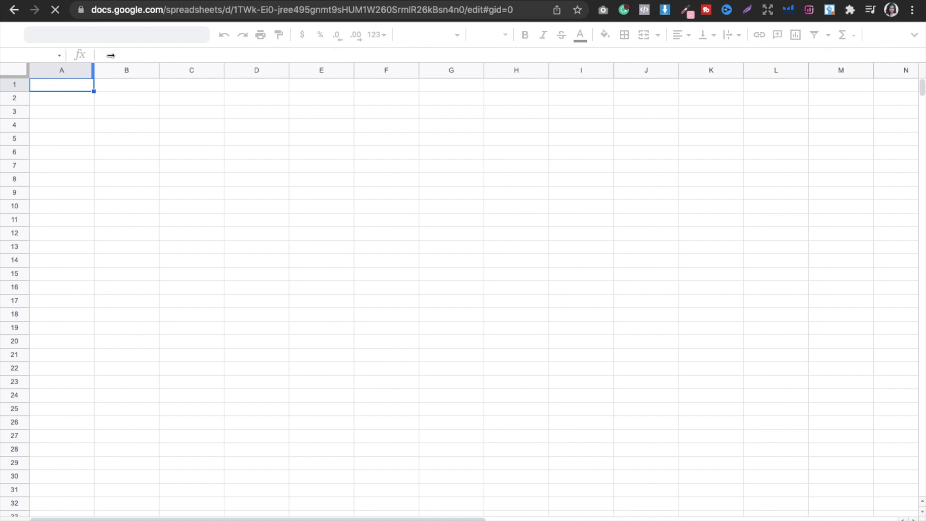
drag(94, 73, 199, 72)
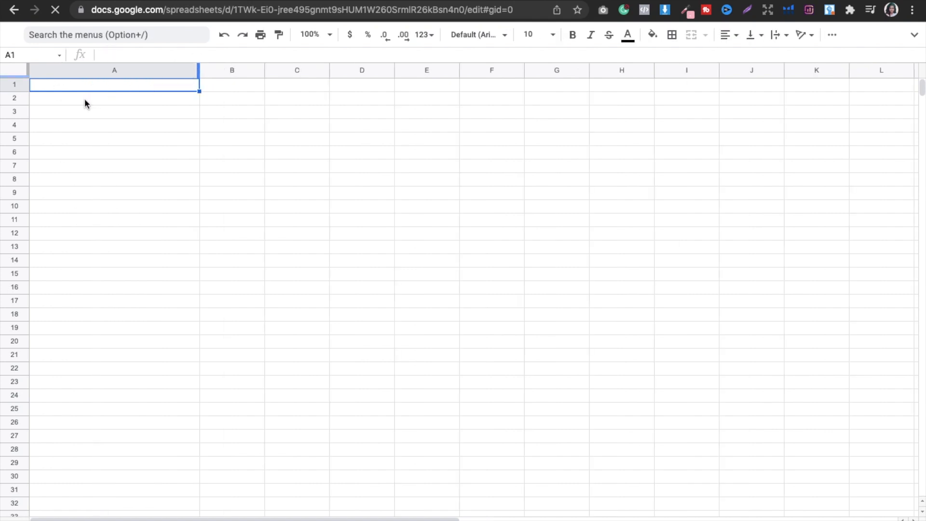
- Enter the keyword "kids coloring book" in A2 and its result count 50,000 in B2
click(84, 99)
text(ki)
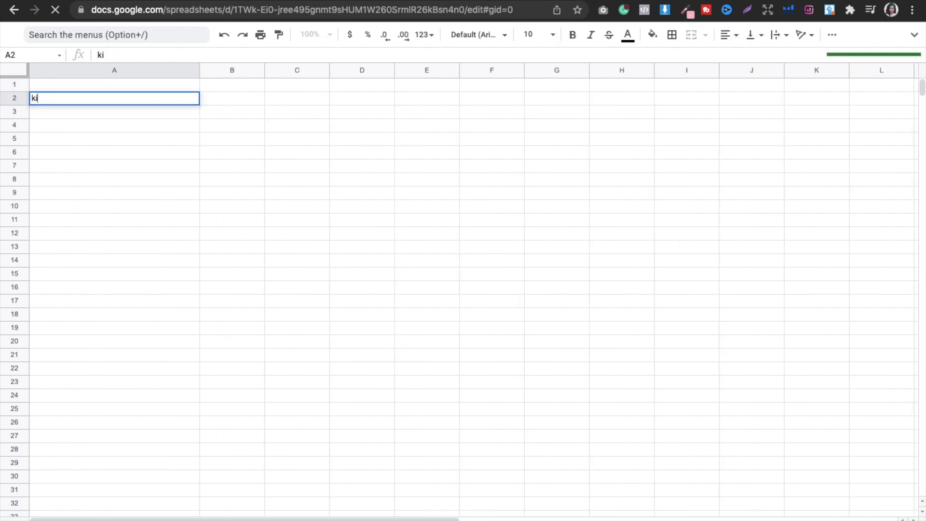
text(ds coloring book)
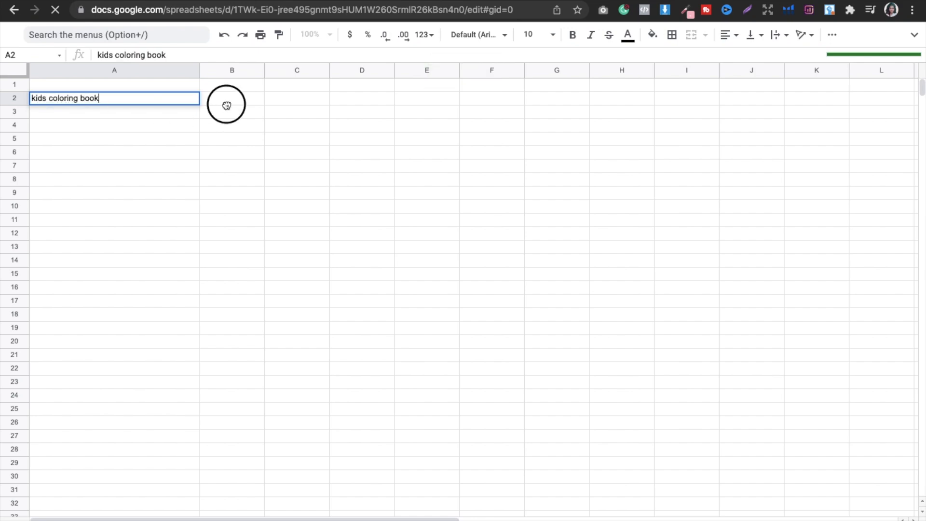
click(227, 104)
text(50,000)
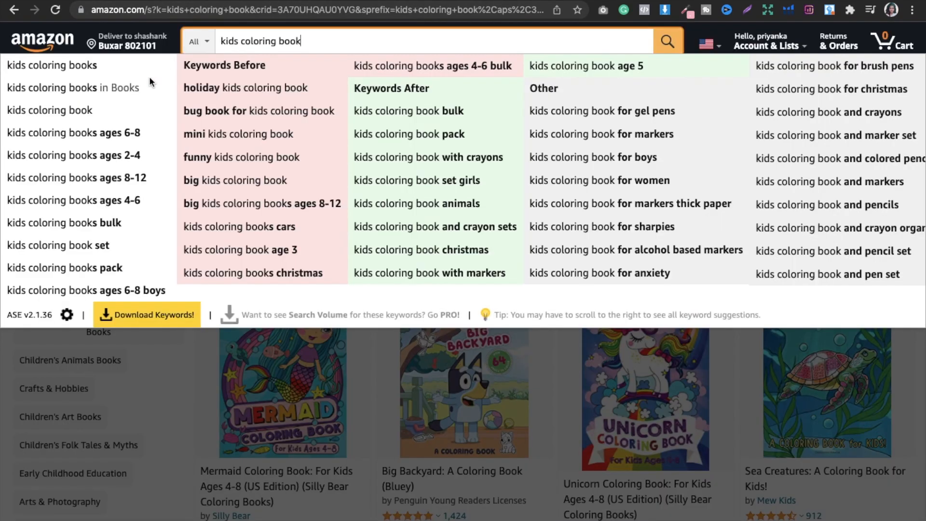
- On Amazon, search for the suggested keyword "kids coloring books ages 6-8" and copy the search phrase
click(80, 137)
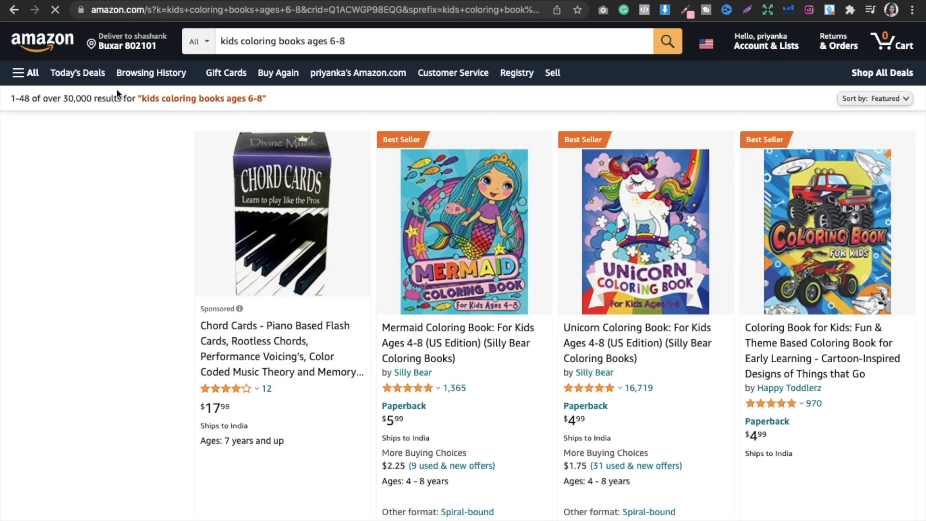
drag(345, 42, 214, 28)
key(super+c)
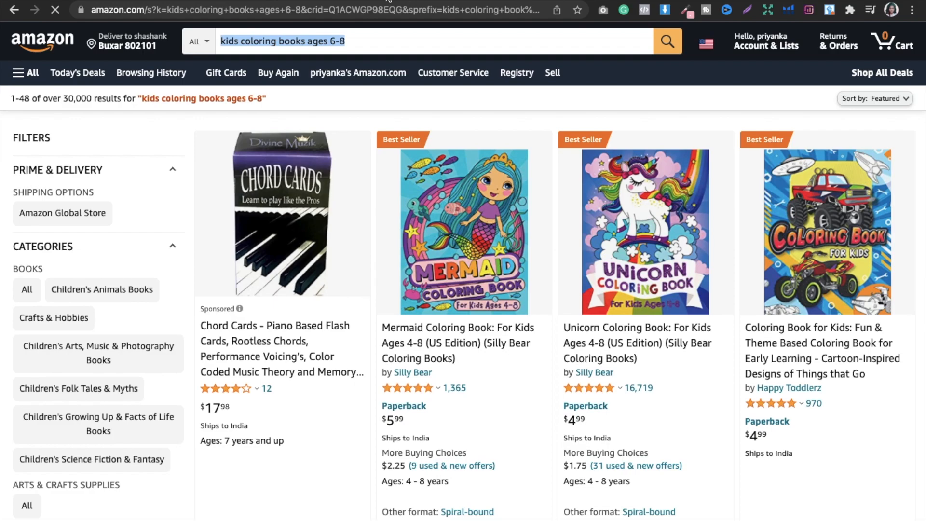
- In the spreadsheet, paste "kids coloring books ages 6-8" into A3 and enter its result count 30,000 in B3
key(ctrl+Tab)
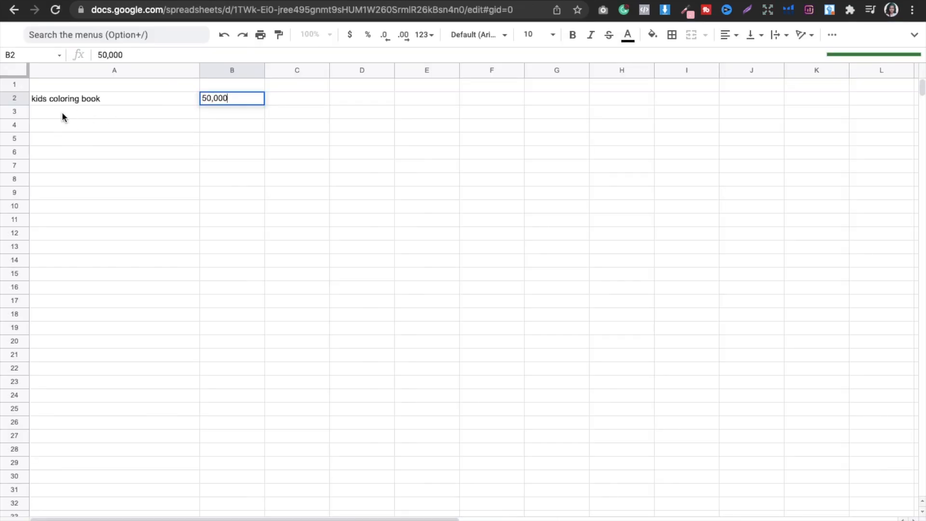
click(62, 112)
key(super+v)
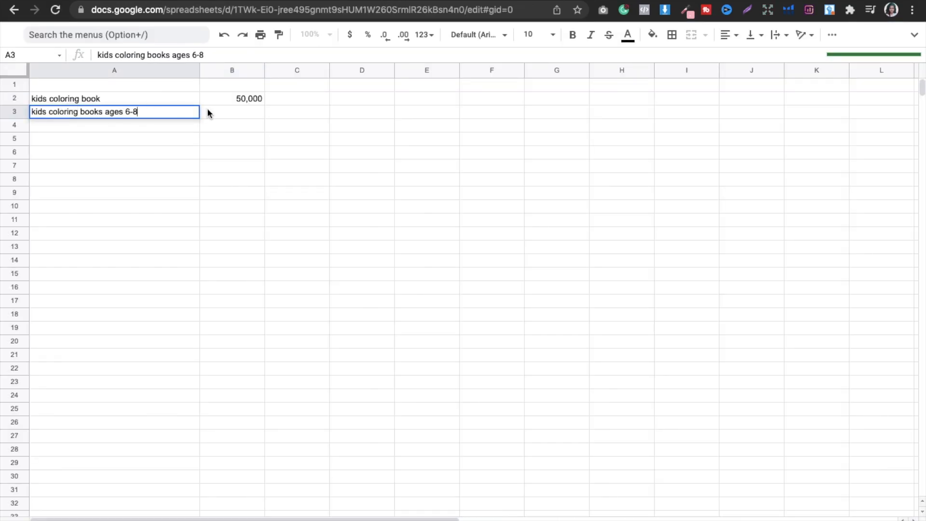
click(215, 113)
text(3)
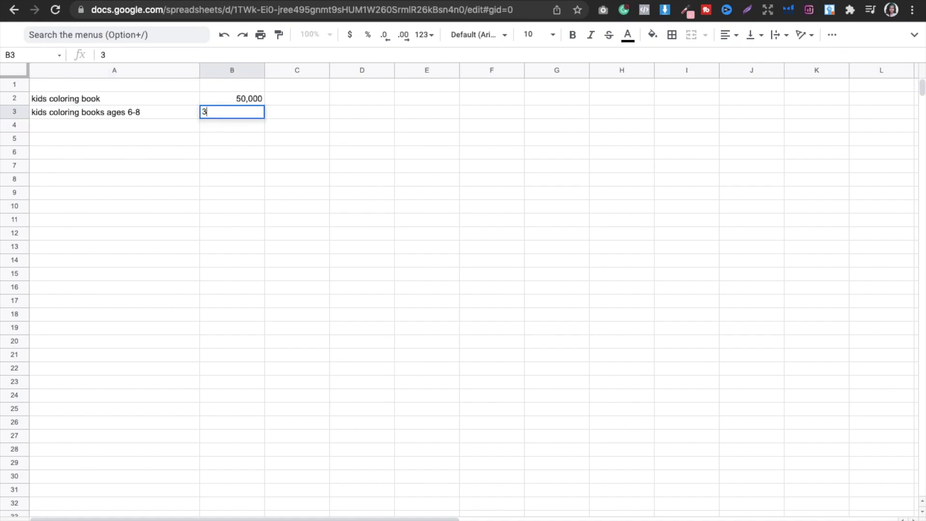
text(0.,000)
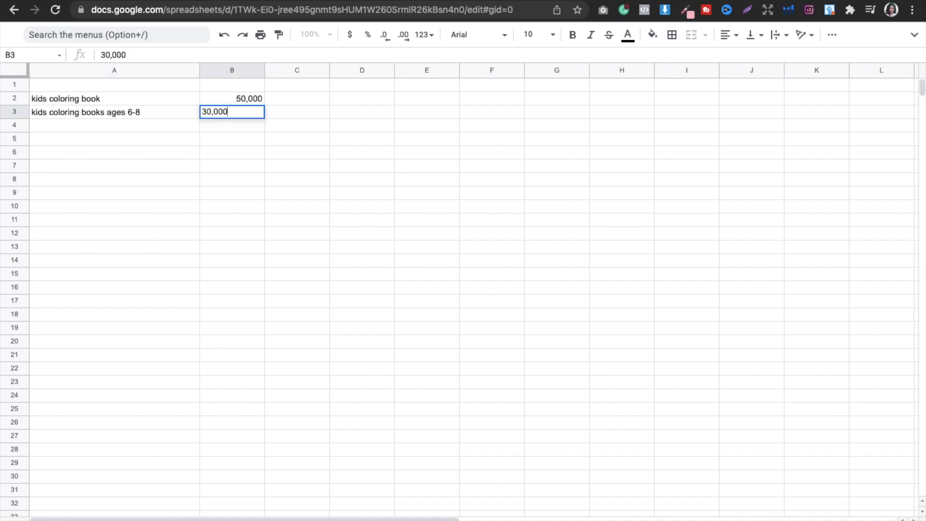
click(354, 209)
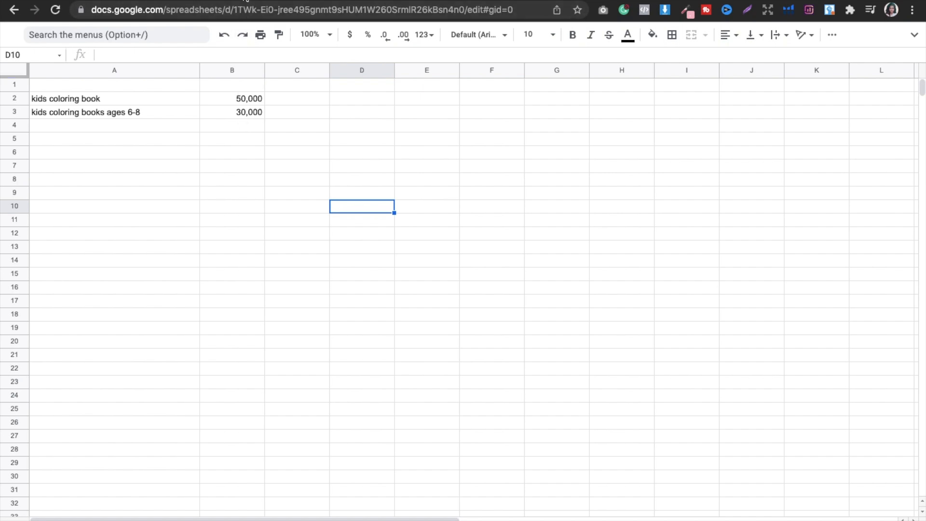
- Return to Amazon, shorten the search phrase to "kids coloring books" and search for the suggested keyword "little kids coloring books"
key(ctrl+Tab)
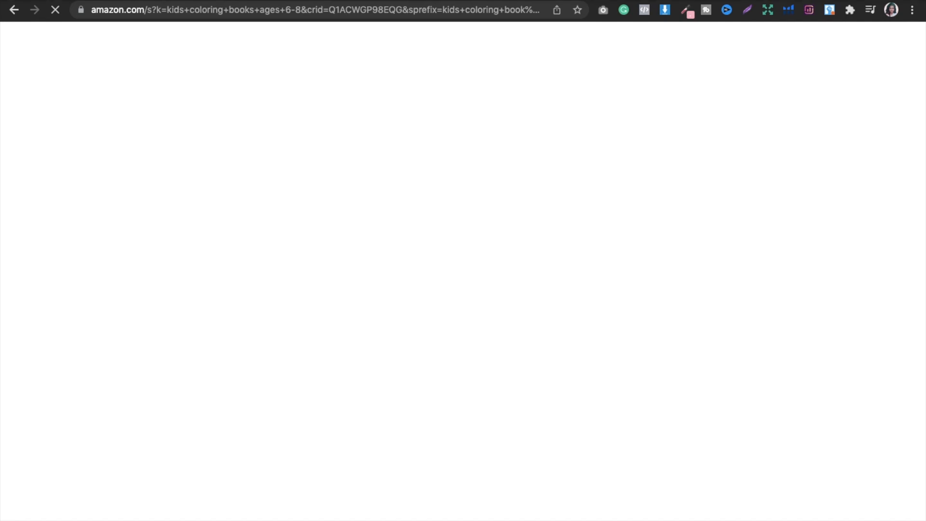
mouse_move(724, 20)
right_click(759, 40)
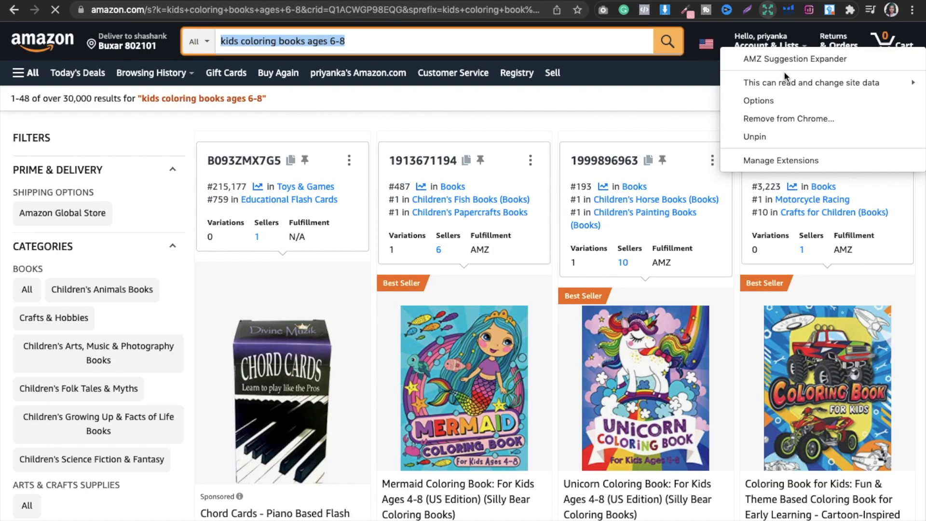
click(375, 41)
click(349, 42)
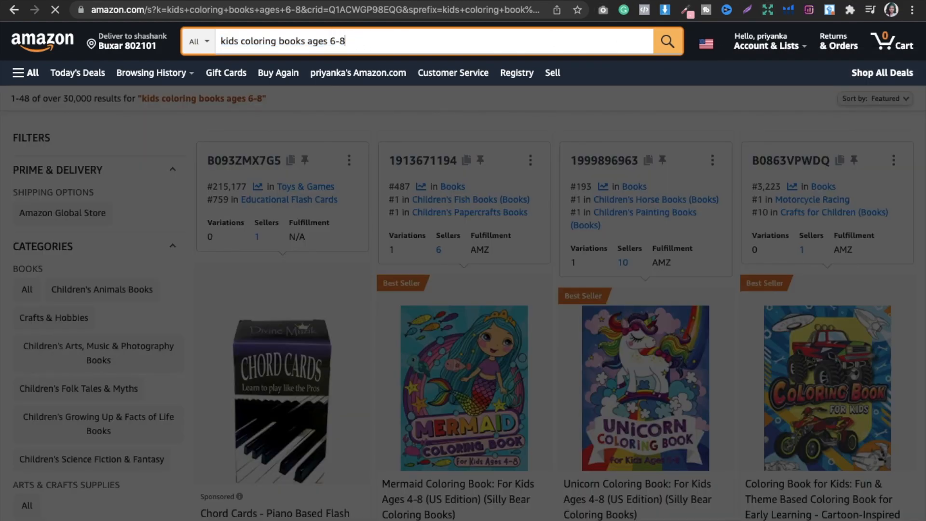
key(BackSpace)
key(BackSpace)
key(BackSpace)
key(BackSpace)
key(BackSpace)
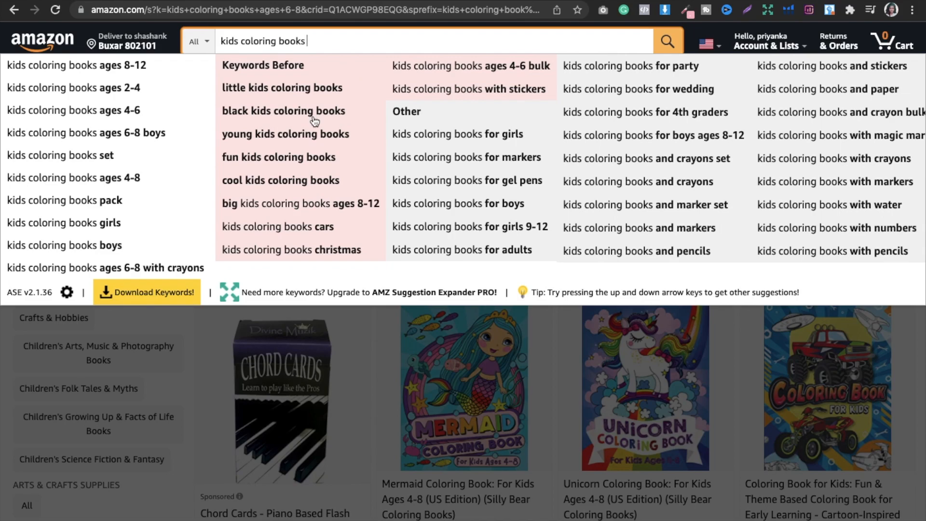
click(283, 88)
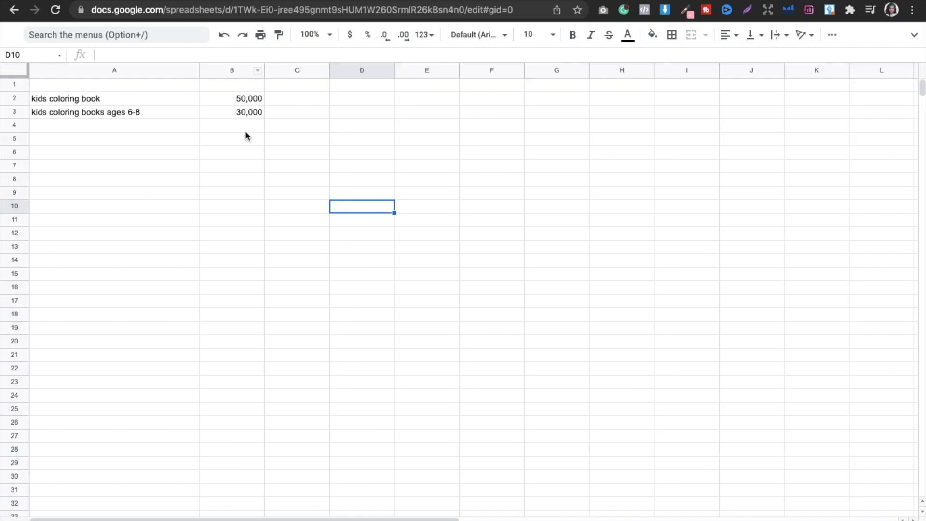
- Add the header "search volume" in B1 above the recorded result counts
double_click(239, 84)
text(search volume)
click(313, 154)
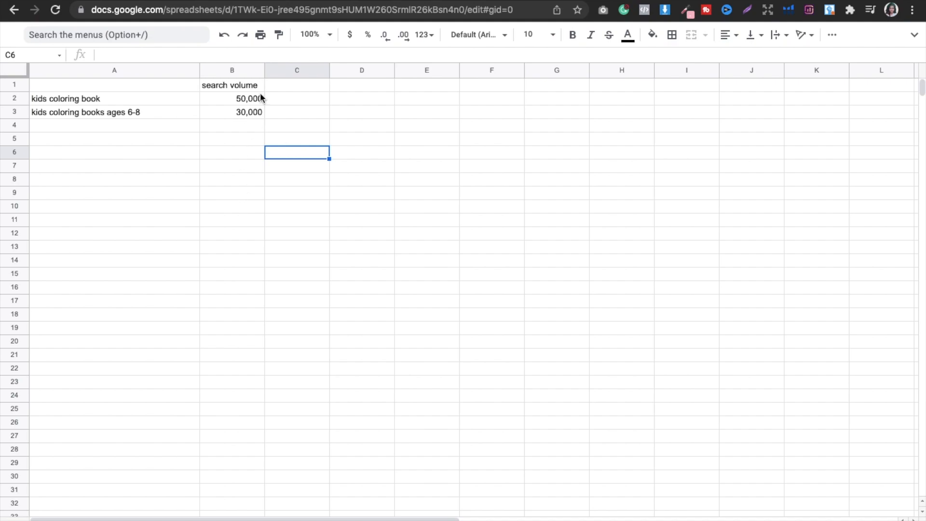
- Switch to the Amazon results for "kids coloring books ages 6-8" and search for the suggested keyword "kids coloring books animal coloring book"
key(ctrl+Tab)
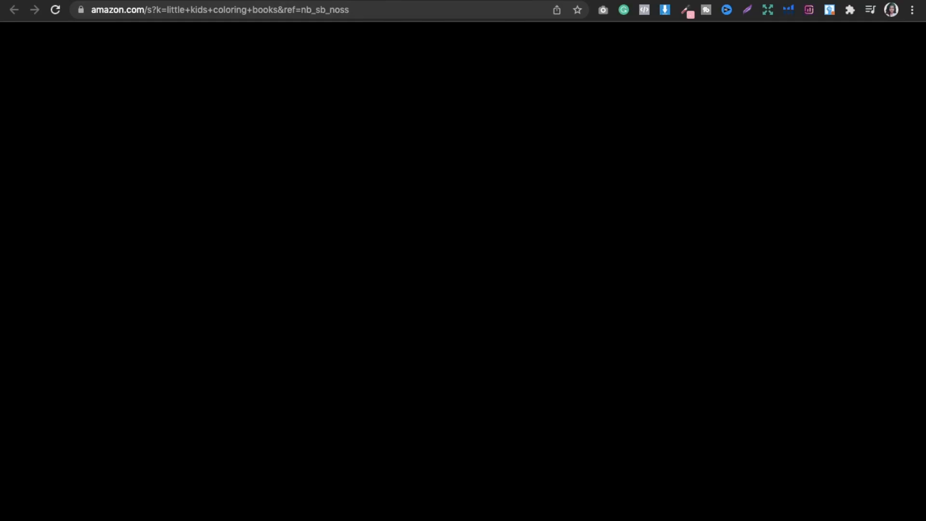
key(ctrl+Tab)
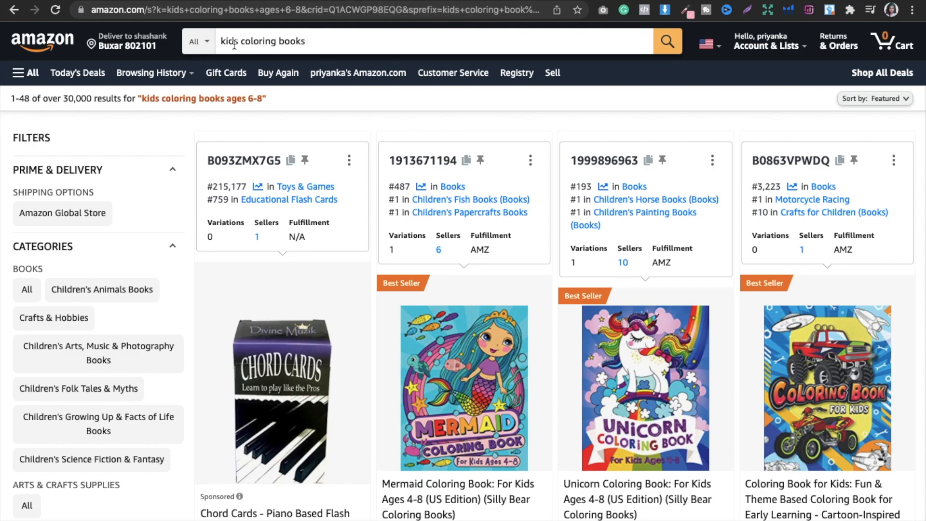
click(365, 2)
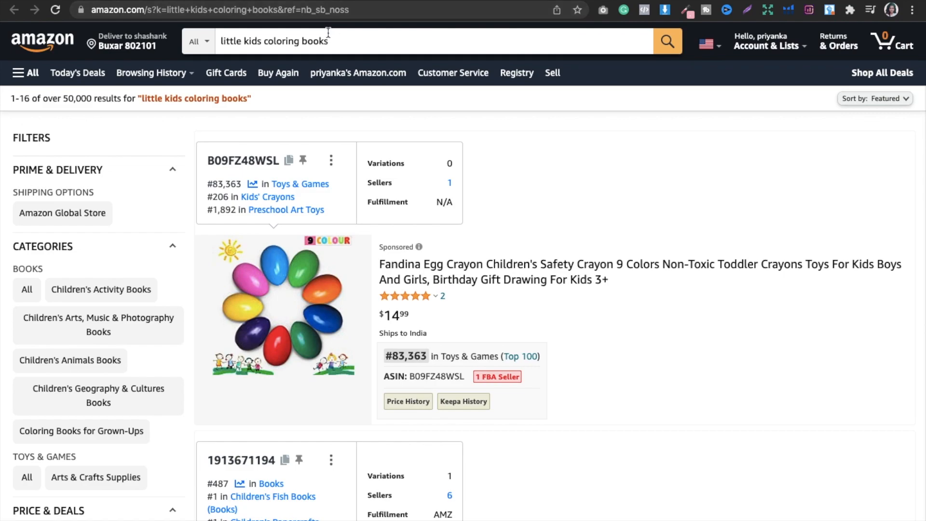
click(273, 1)
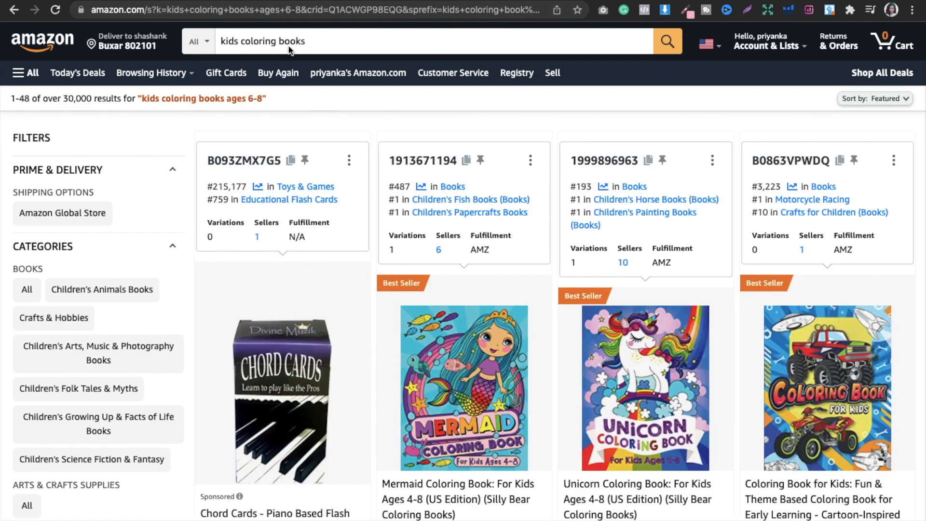
click(317, 41)
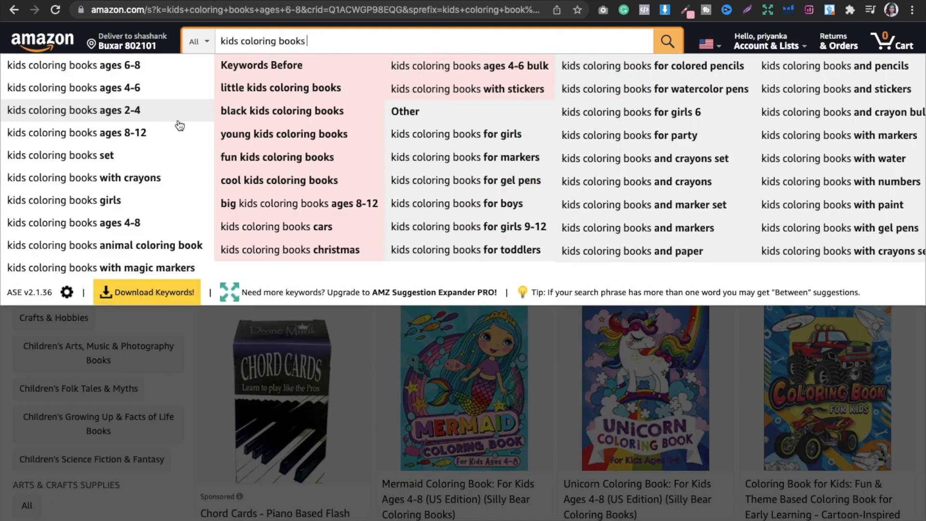
click(117, 246)
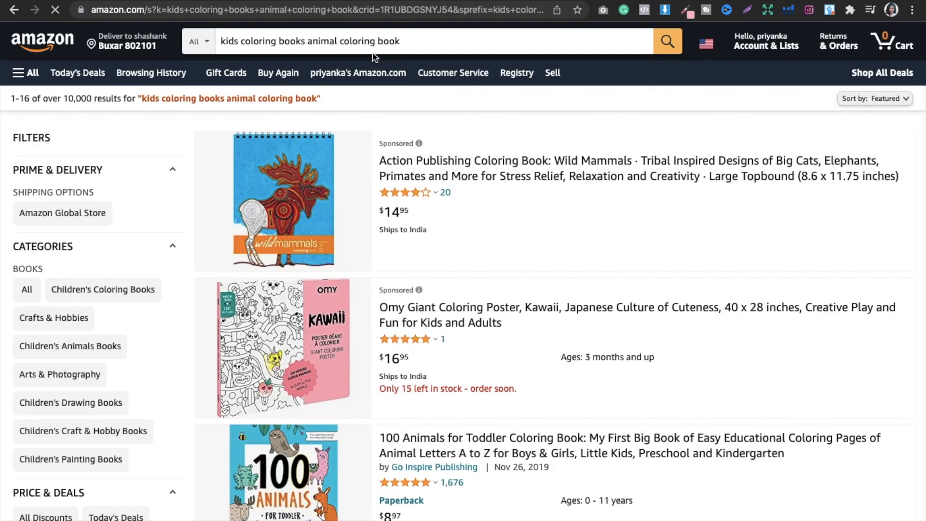
- Narrow the Amazon search to the suggested keyword "kids coloring books animal coloring book for kids aged 3-8"
click(418, 41)
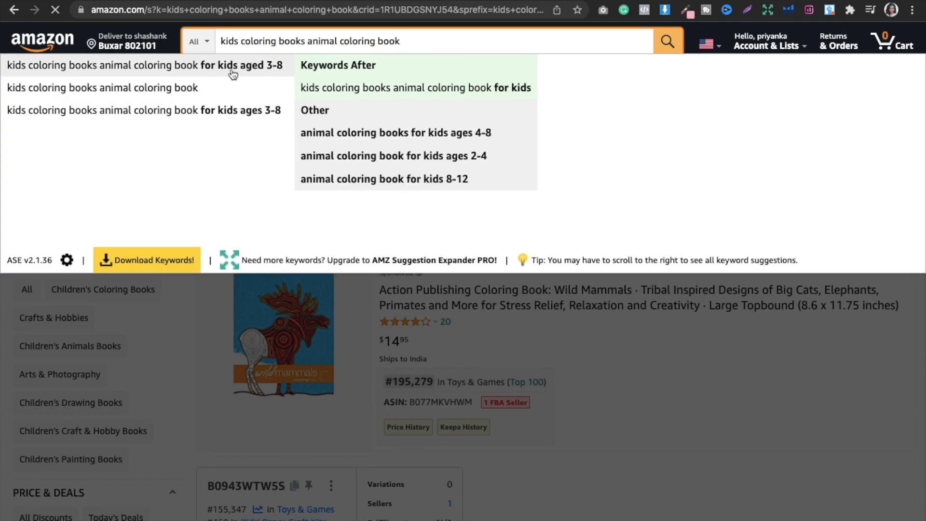
click(233, 67)
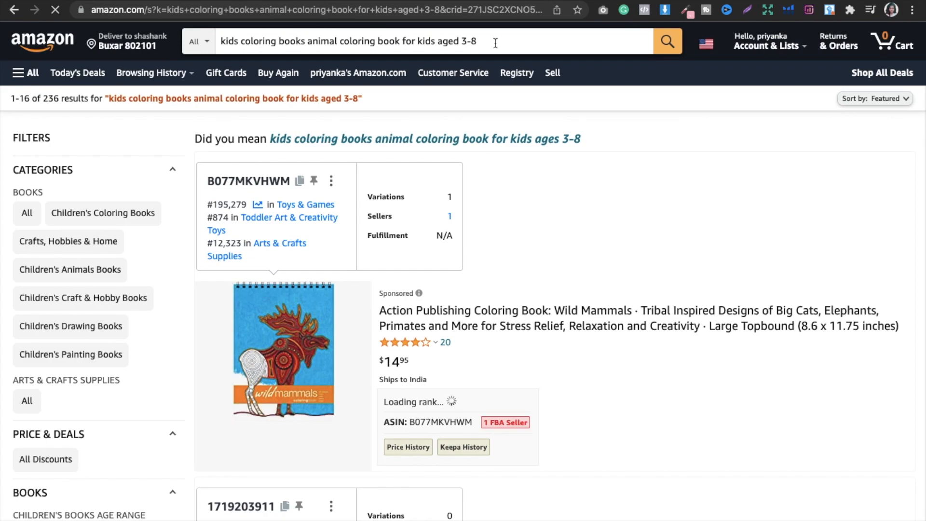
key(ctrl+Tab)
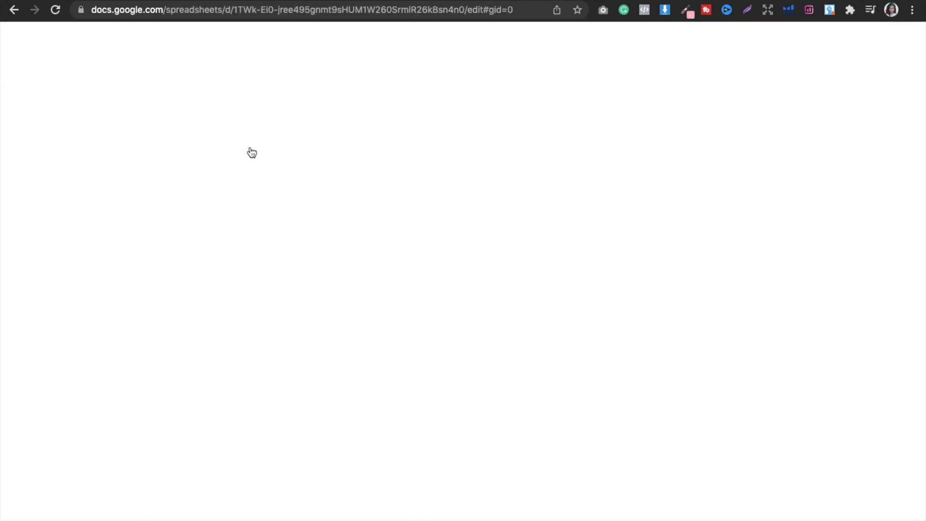
key(ctrl+shift+Tab)
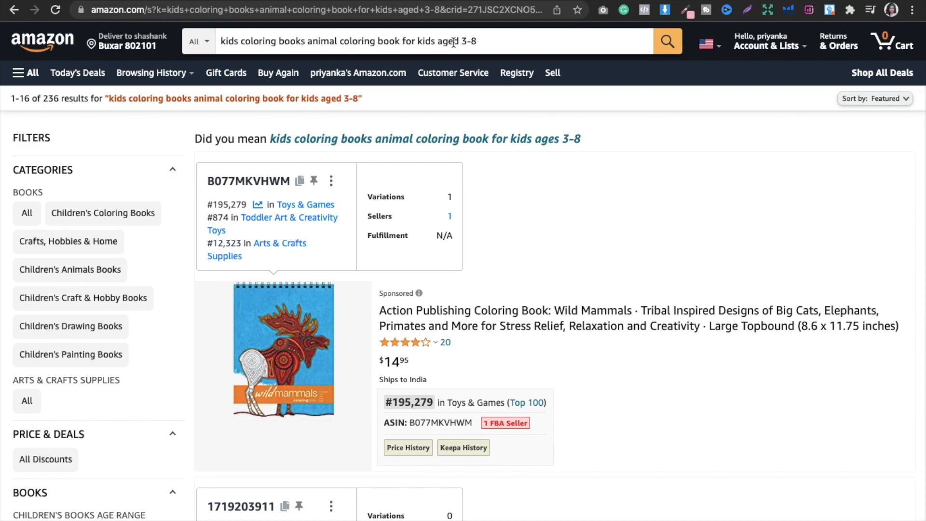
- Review the keyword suggestions for the current search phrase and check the name of the AMZ Suggestion Expander extension
click(486, 41)
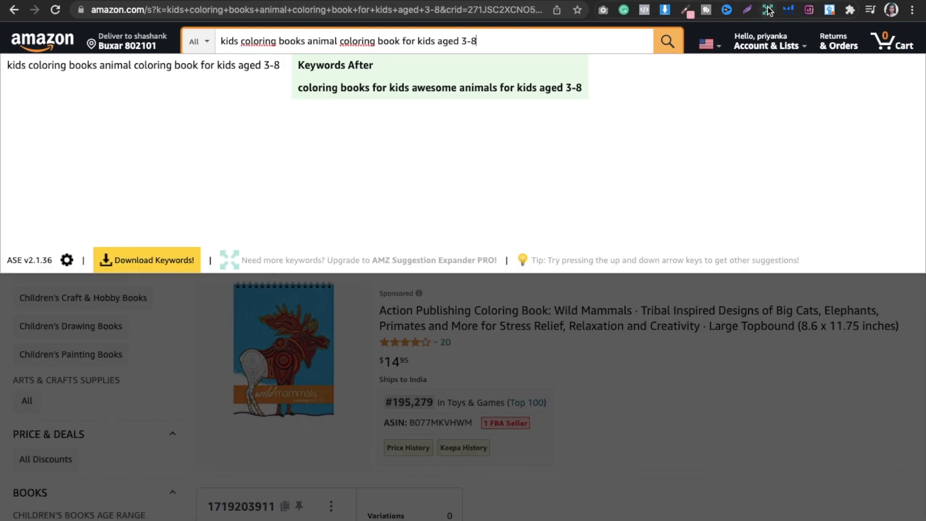
right_click(768, 10)
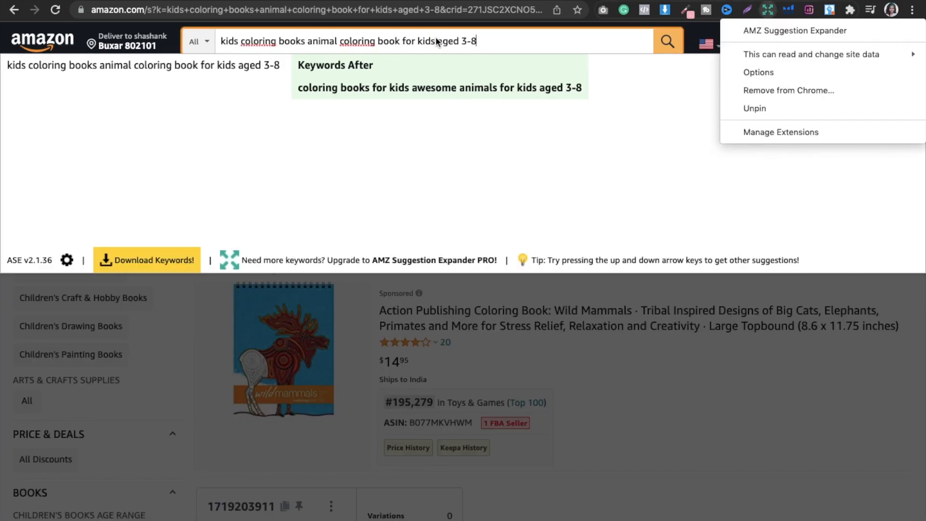
click(360, 91)
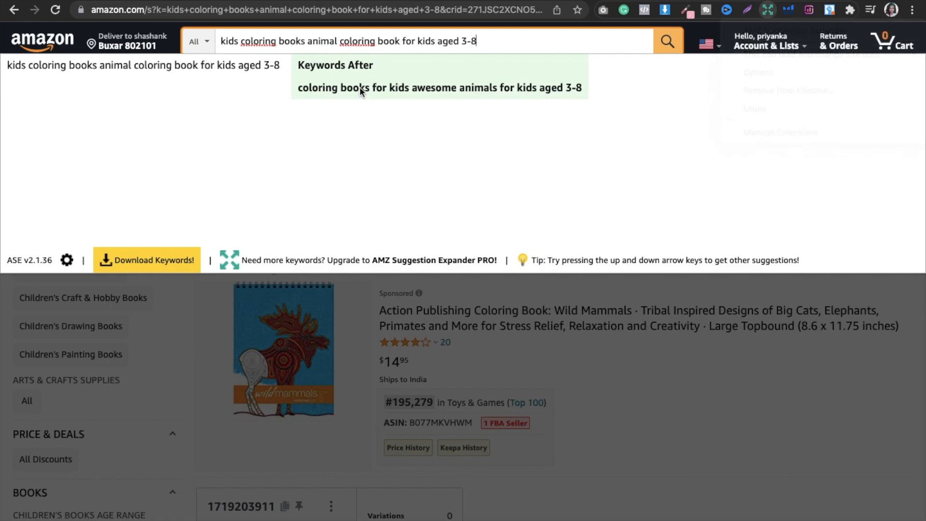
click(320, 91)
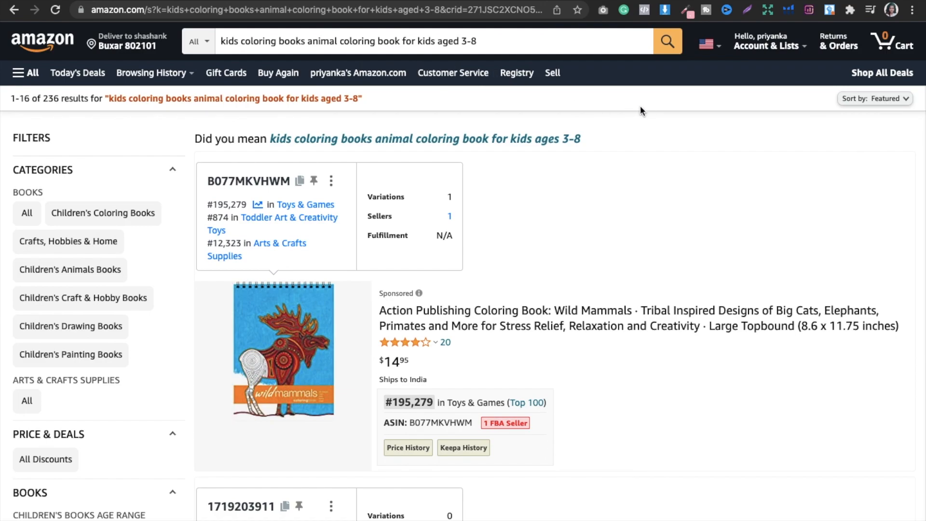
- Look through the first product results and check the settings of the DS Amazon Quick View extension that shows sales ranks
scroll(640, 107, down, 2)
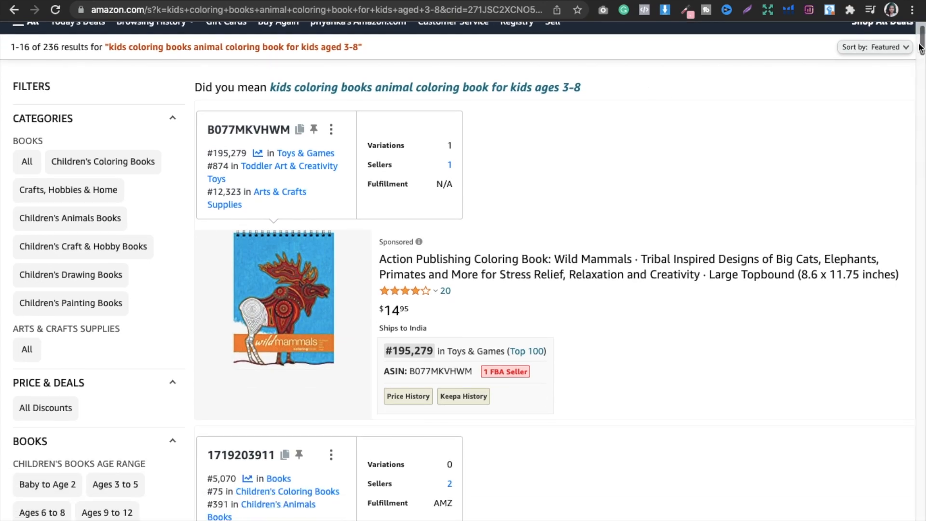
scroll(918, 44, down, 2)
drag(919, 44, 918, 39)
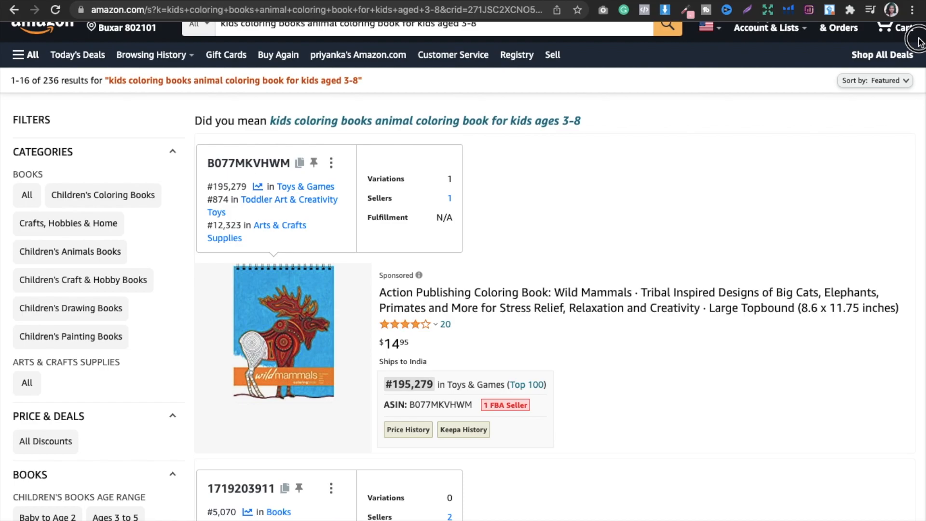
drag(918, 41, 909, 145)
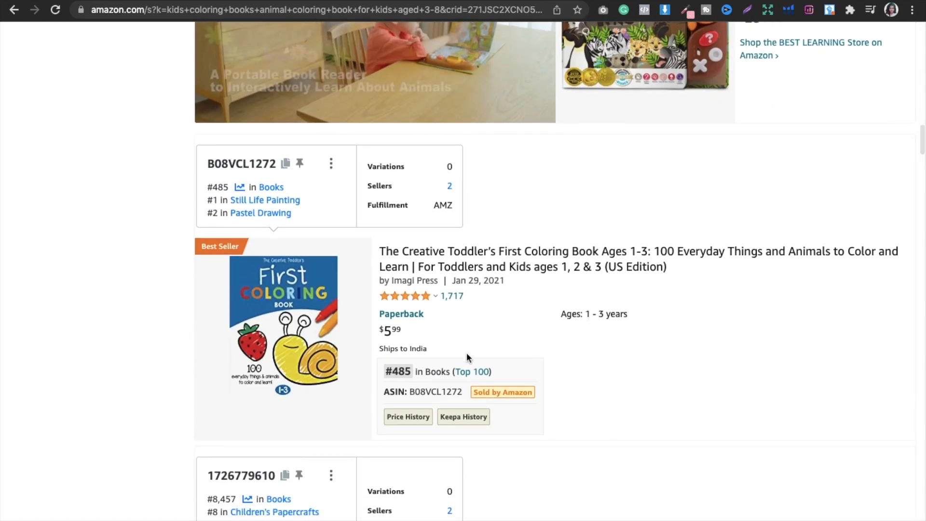
click(830, 10)
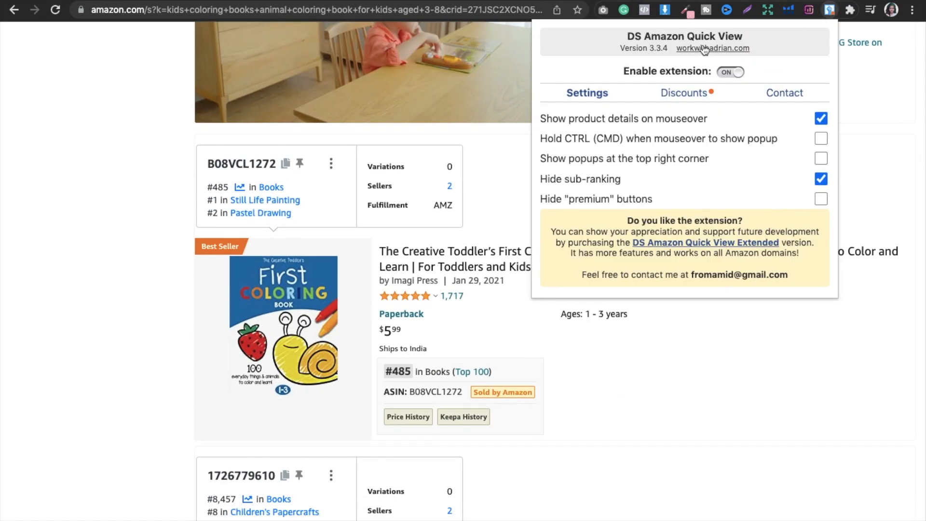
click(870, 203)
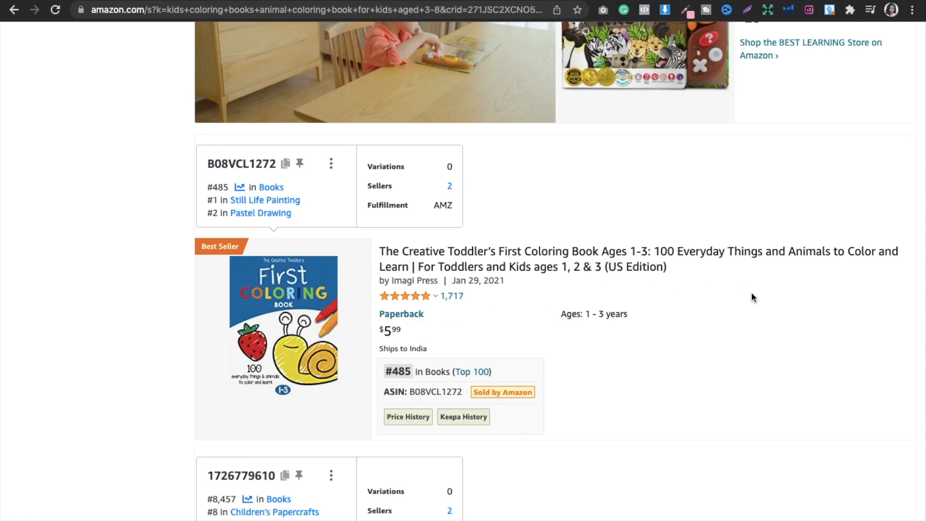
- Examine the Books sales ranks of the coloring books further along the search results
scroll(751, 291, down, 2)
drag(921, 147, 921, 227)
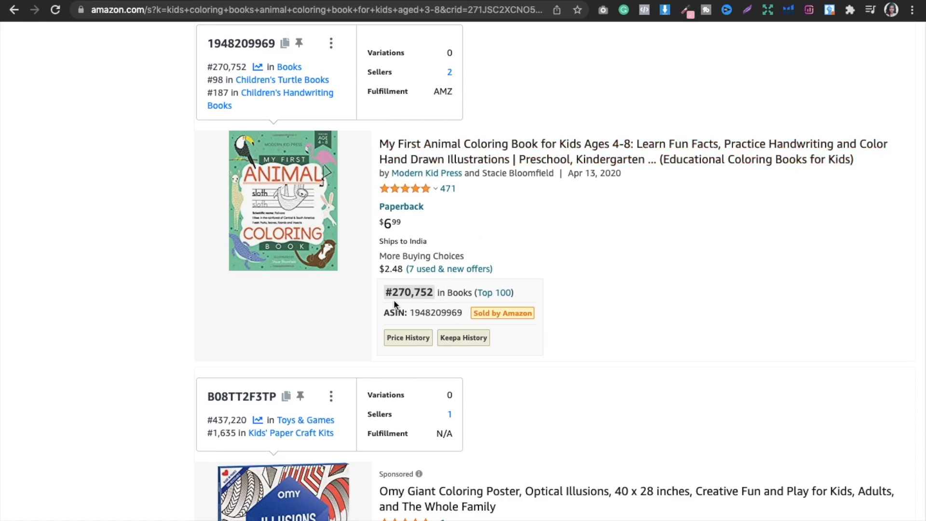
scroll(659, 282, down, 2)
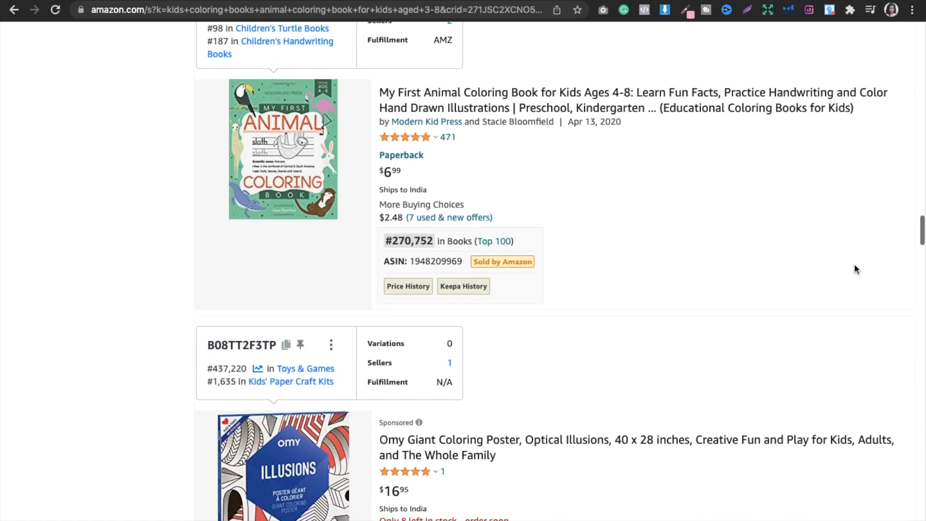
scroll(919, 233, down, 2)
drag(919, 233, 918, 199)
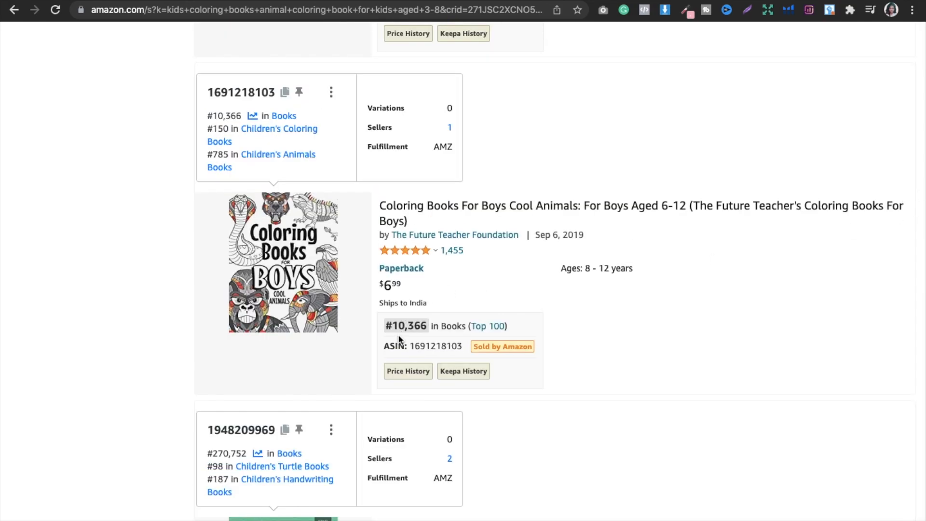
scroll(921, 208, down, 2)
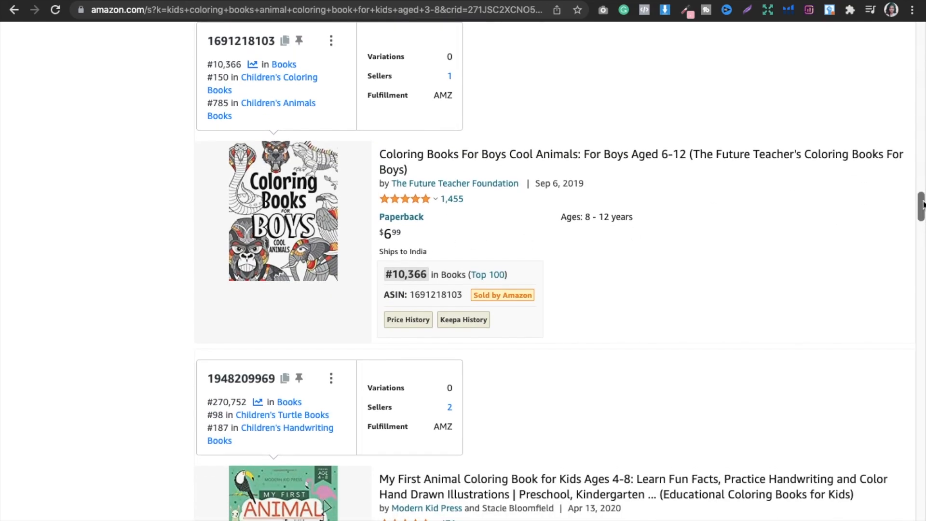
scroll(919, 202, down, 15)
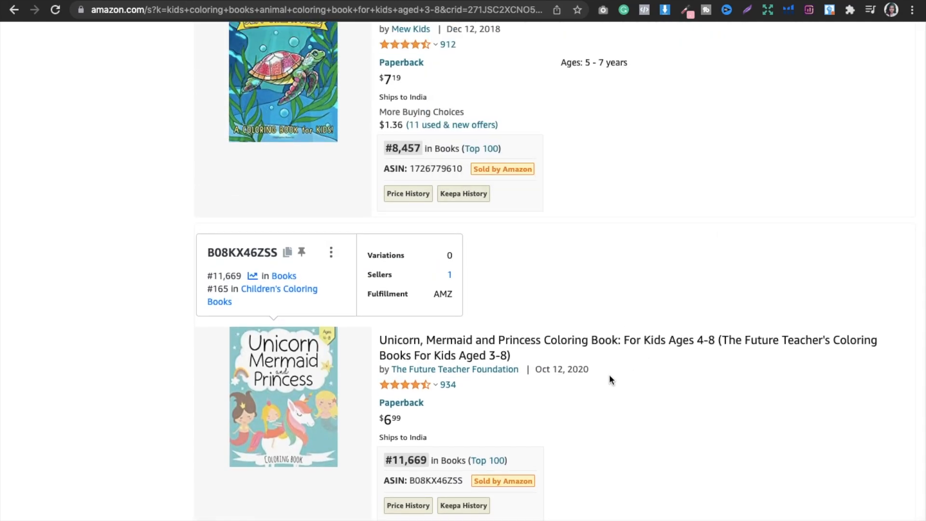
scroll(819, 359, down, 1)
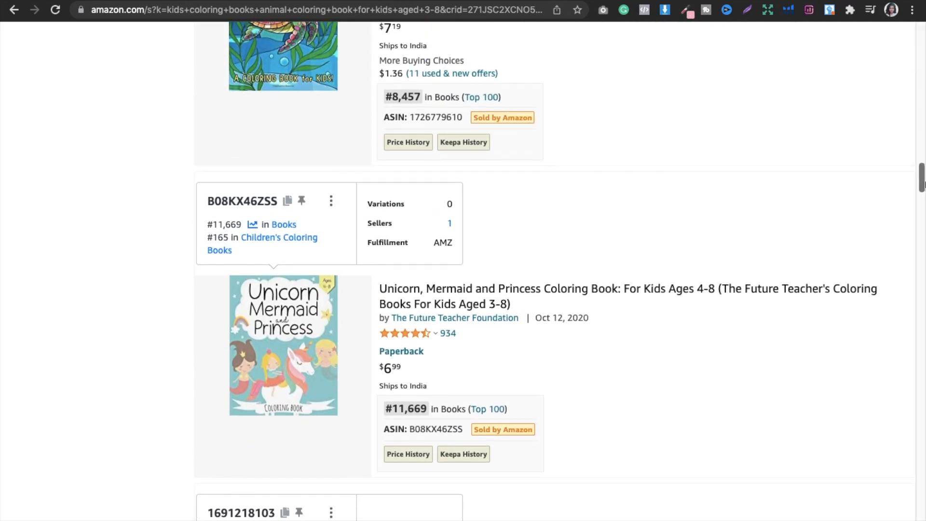
- Copy the search phrase "kids coloring books animal coloring book for kids aged 3-8" into A4 of the spreadsheet and wrap its text
mouse_move(921, 186)
mouse_down()
mouse_move(889, 462)
mouse_move(896, 499)
mouse_move(891, 399)
mouse_move(903, 196)
mouse_move(891, 47)
mouse_up()
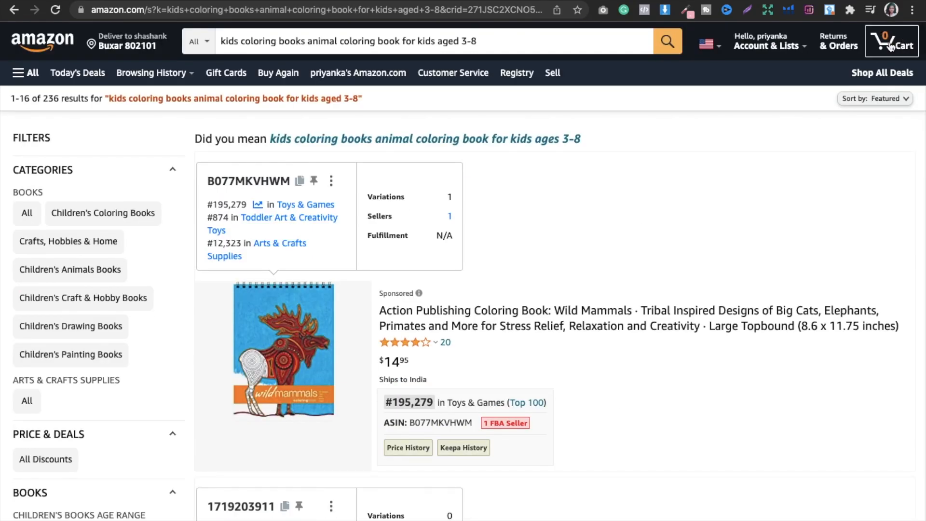
click(480, 44)
key(super+c)
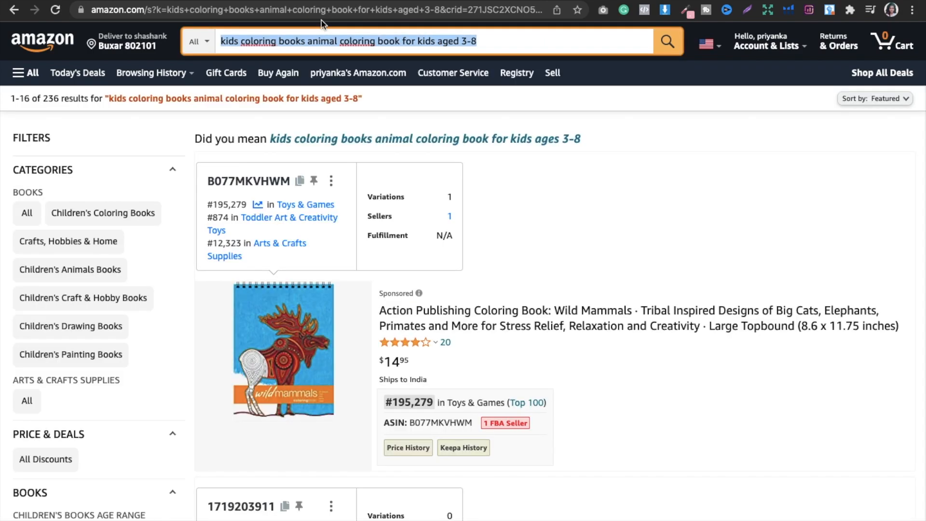
key(ctrl+Tab)
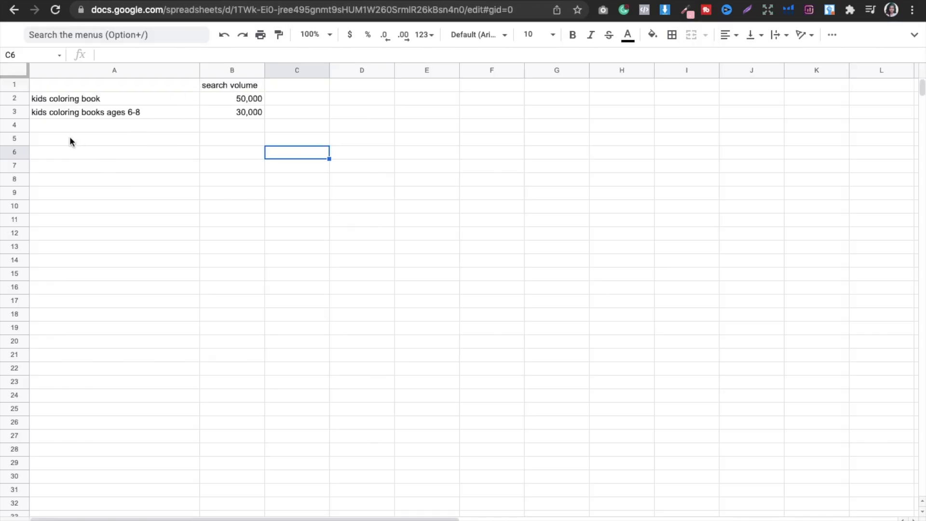
double_click(66, 127)
key(super+v)
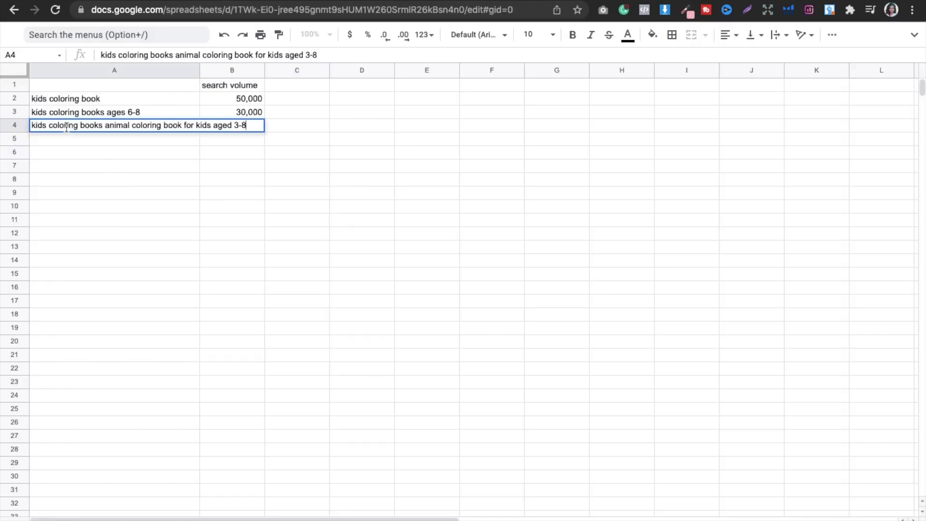
click(777, 35)
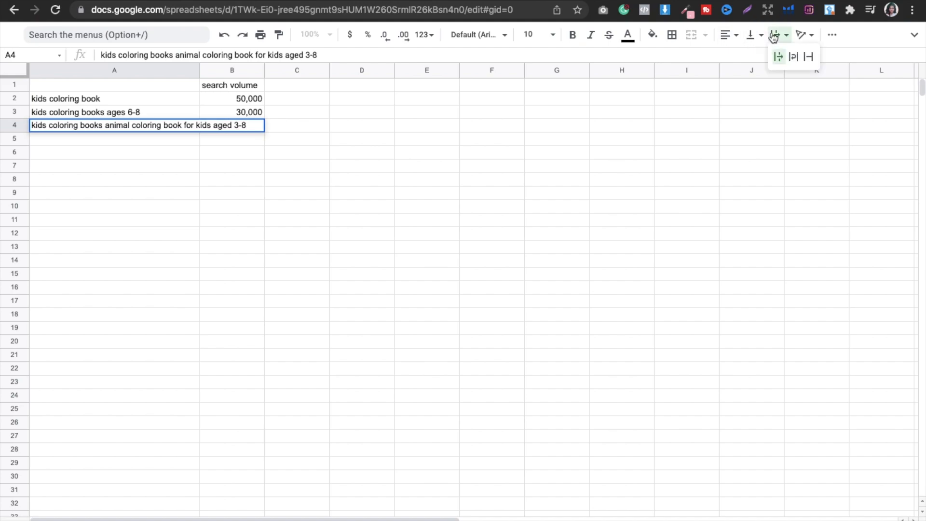
click(794, 58)
- Enter 236 as the search volume in B4, checking it against the result count on Amazon
double_click(251, 129)
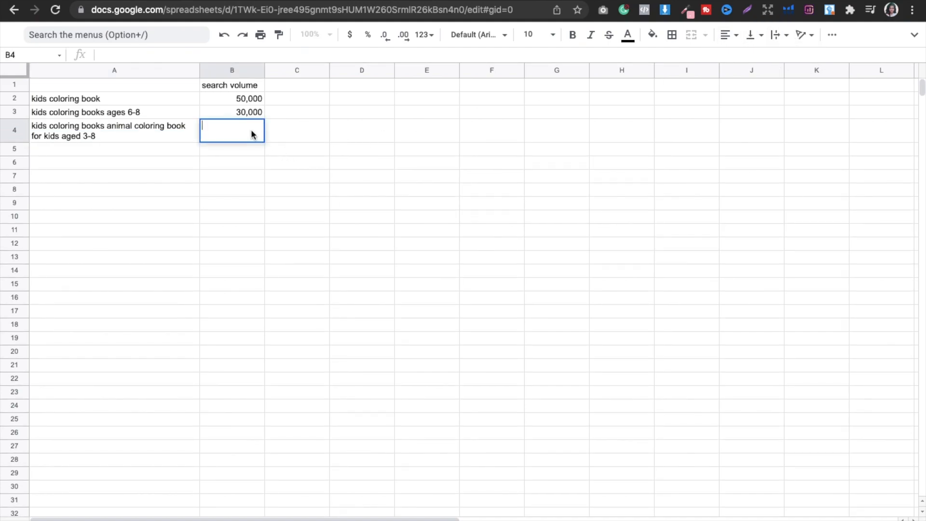
text(236)
key(ctrl+Tab)
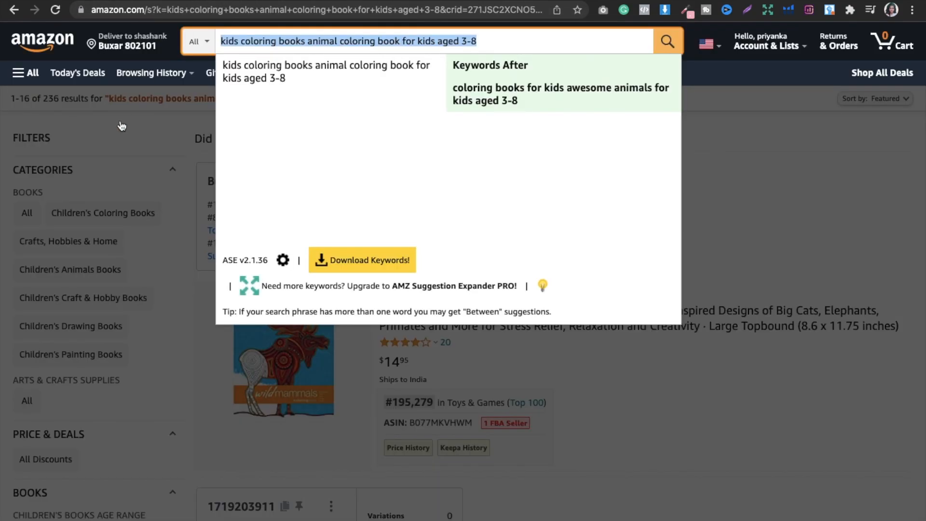
key(ctrl+shift+Tab)
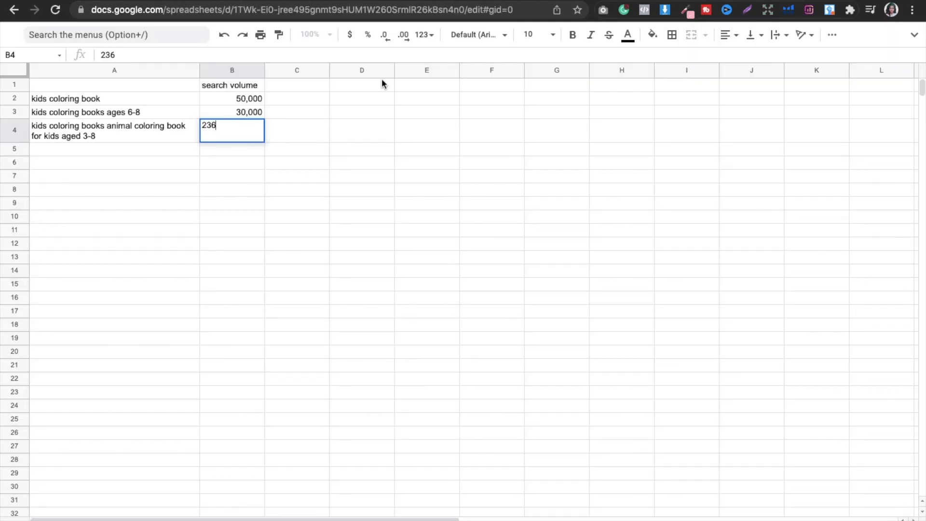
click(228, 158)
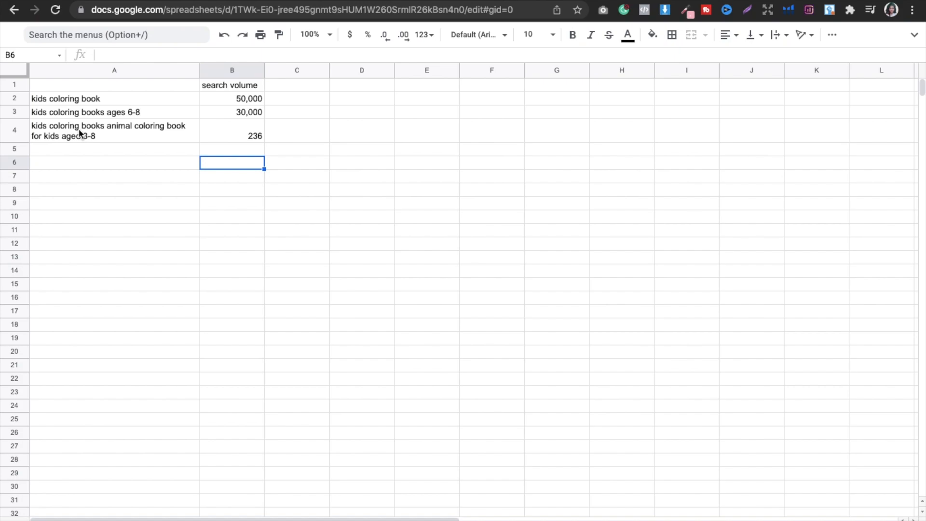
- Examine the Amazon results for "coloring books for kids awesome animals for kids aged 3-8" and the first books' sales ranks
key(ctrl+Tab)
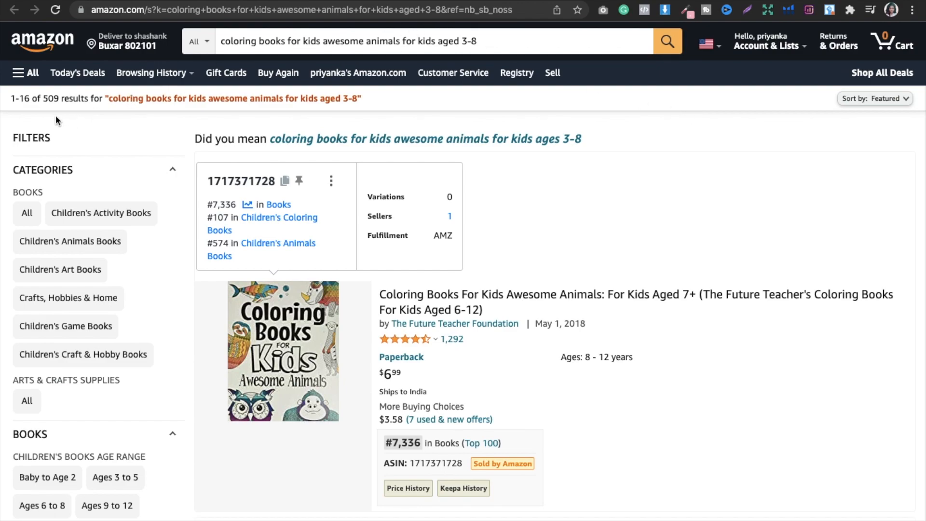
scroll(836, 165, down, 1)
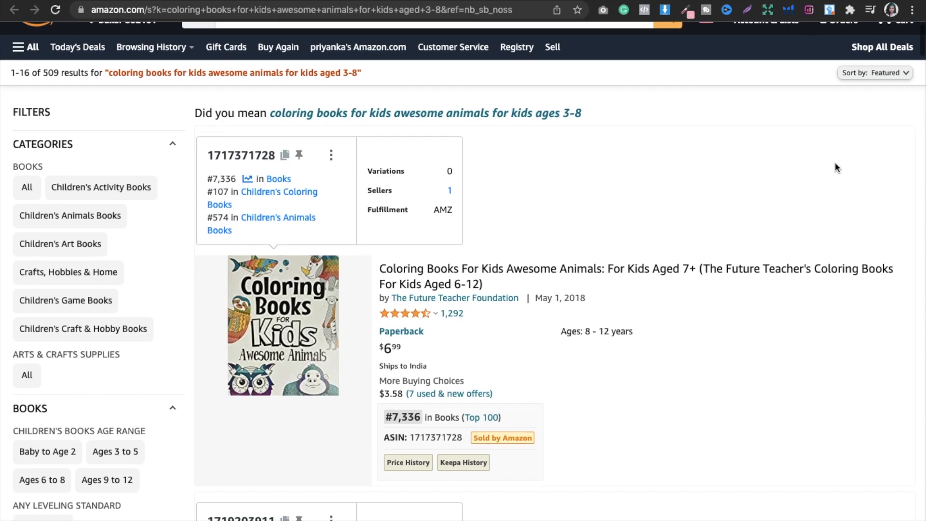
scroll(919, 46, down, 1)
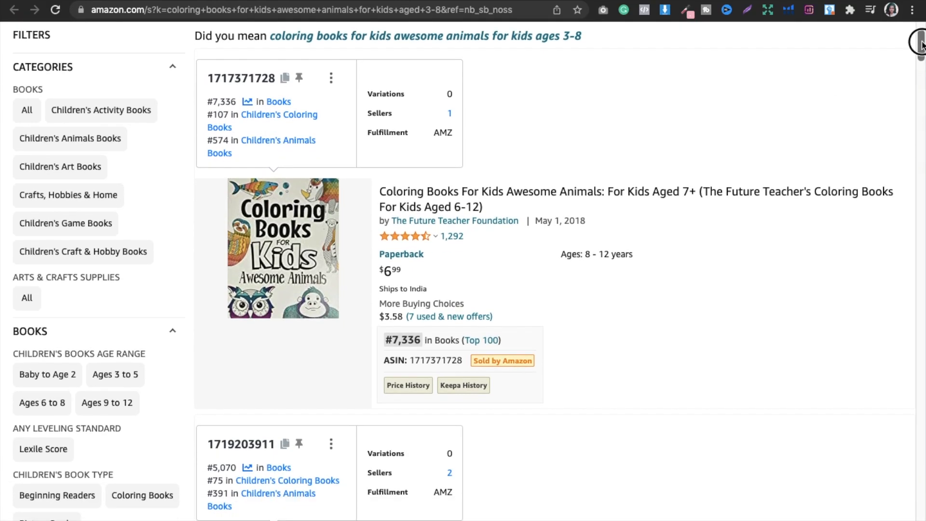
drag(915, 39, 853, 21)
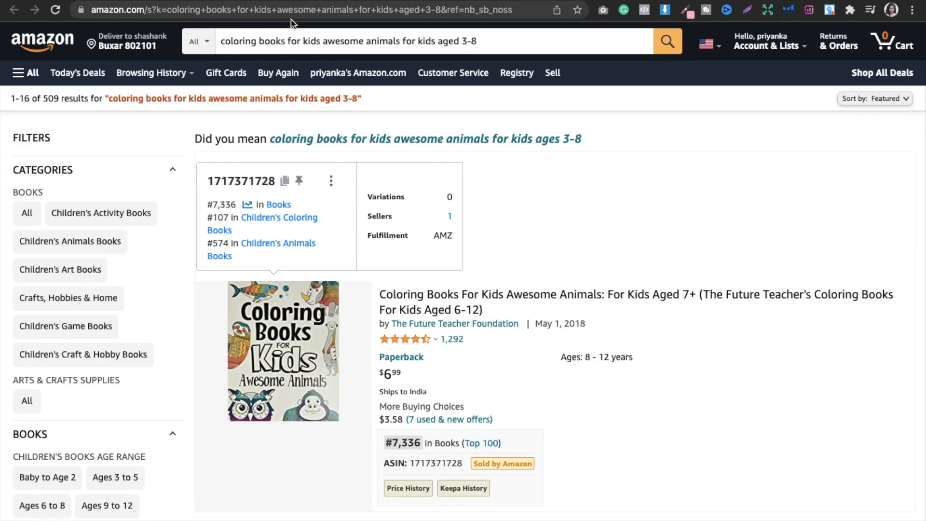
- Copy the search phrase "coloring books for kids awesome animals for kids aged 3-8" into A5 of the spreadsheet and widen column A to fit
click(274, 39)
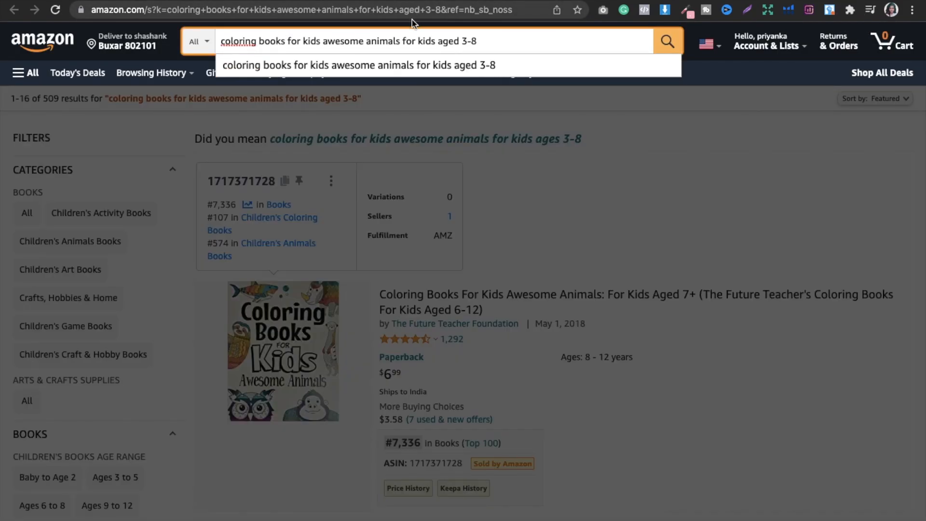
key(ctrl+a)
key(super+c)
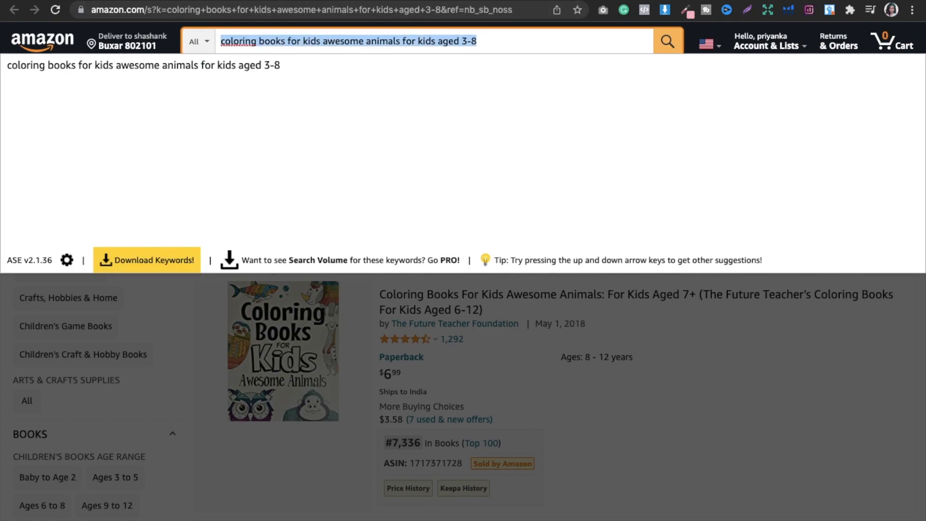
text(little kids coloring books)
key(Return)
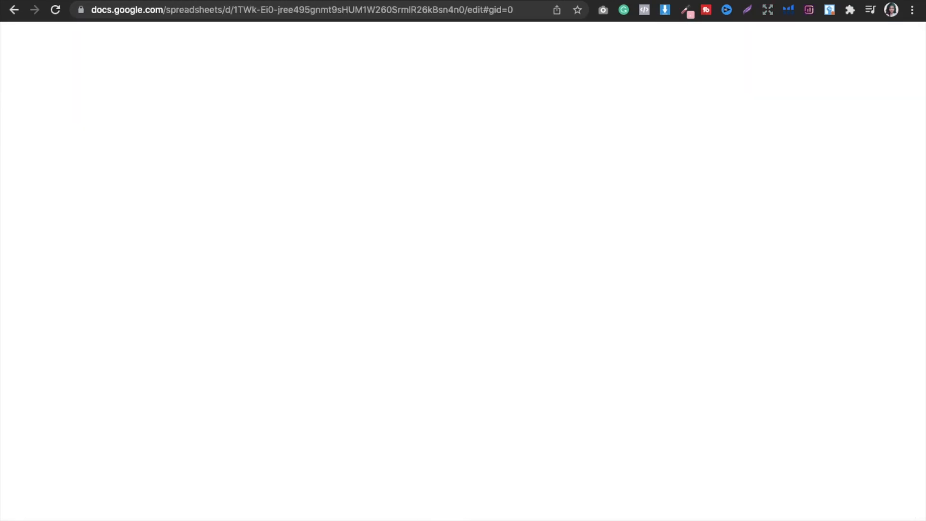
click(79, 150)
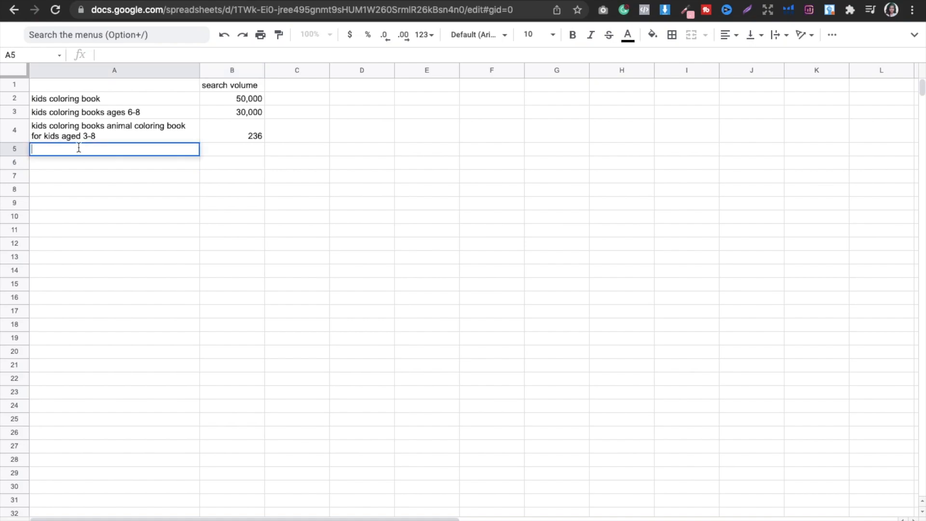
key(super+v)
drag(200, 72, 258, 85)
click(700, 169)
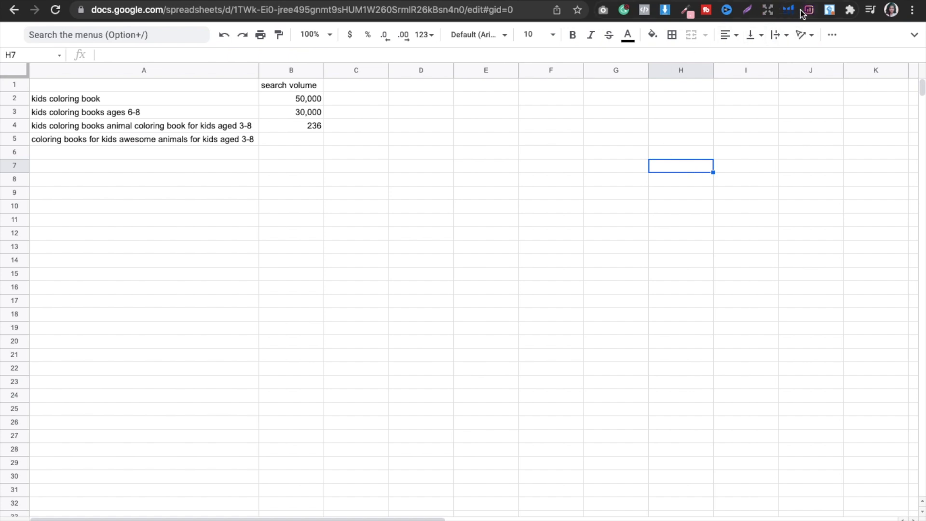
- Open a new browser tab and go from there to the existing Google Sheets spreadsheet "new sheet"
key(super+t)
text(new)
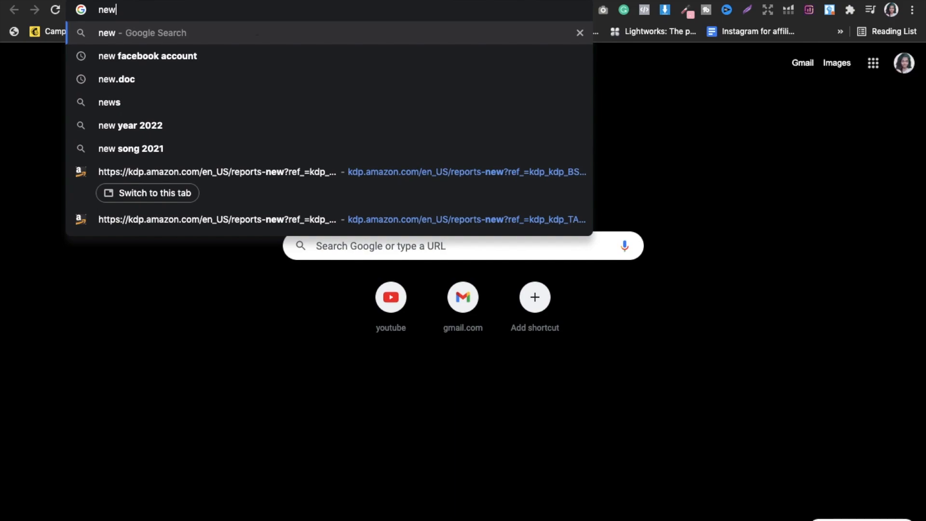
key(BackSpace)
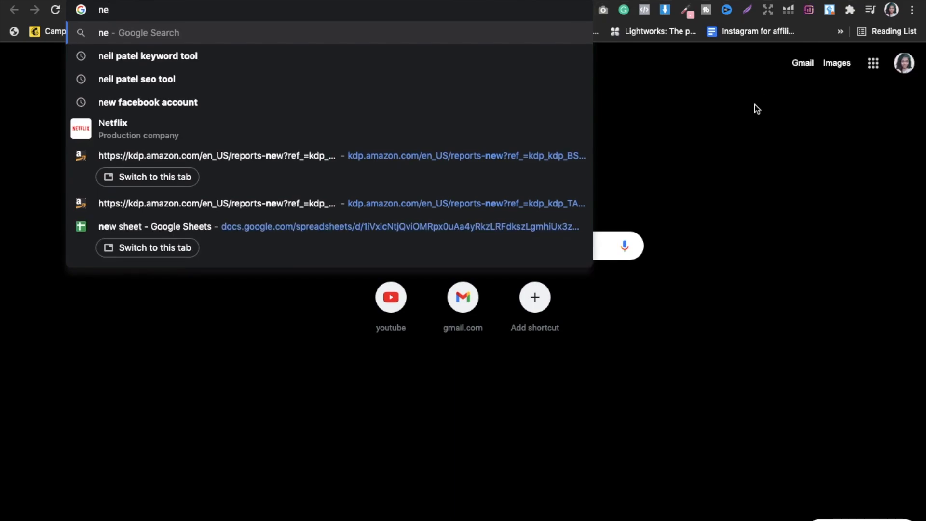
click(488, 217)
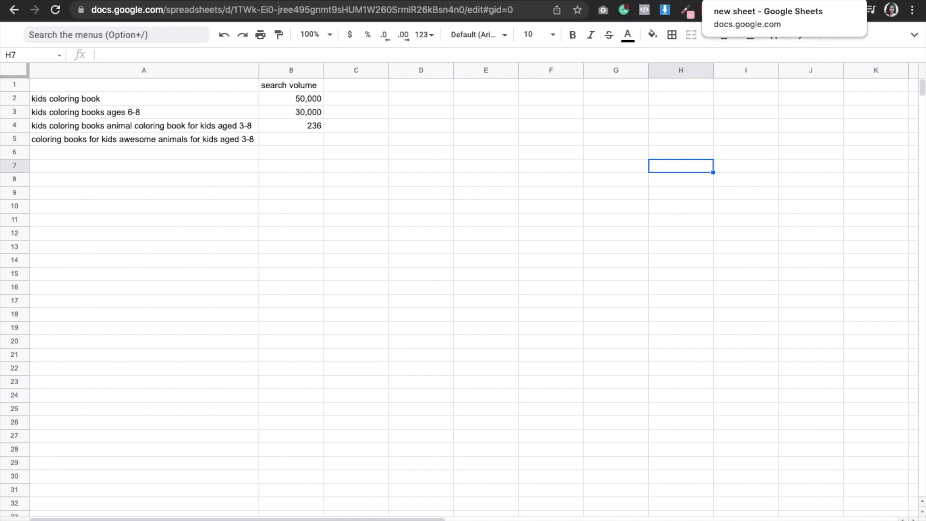
- Review Amazon's keyword suggestions for "kids coloring books animal coloring book for kids aged 3-8" and close them
click(183, 1)
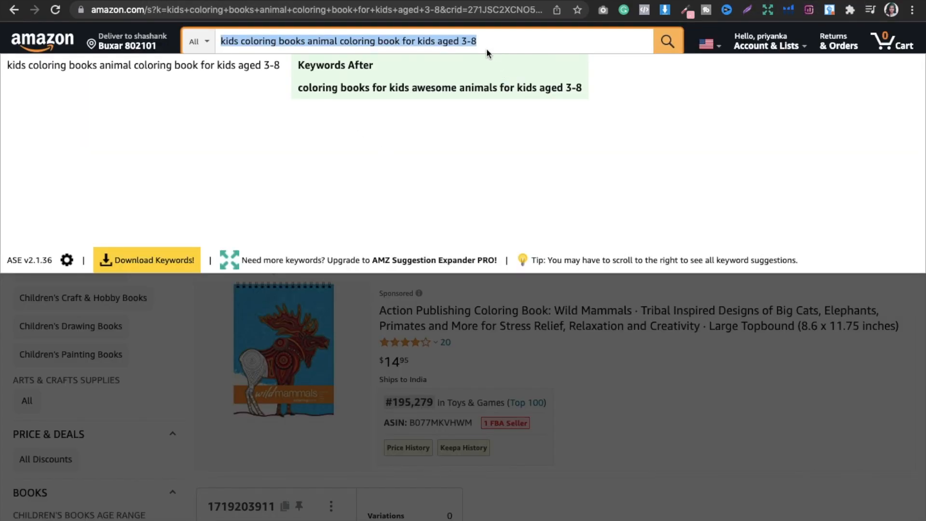
click(675, 417)
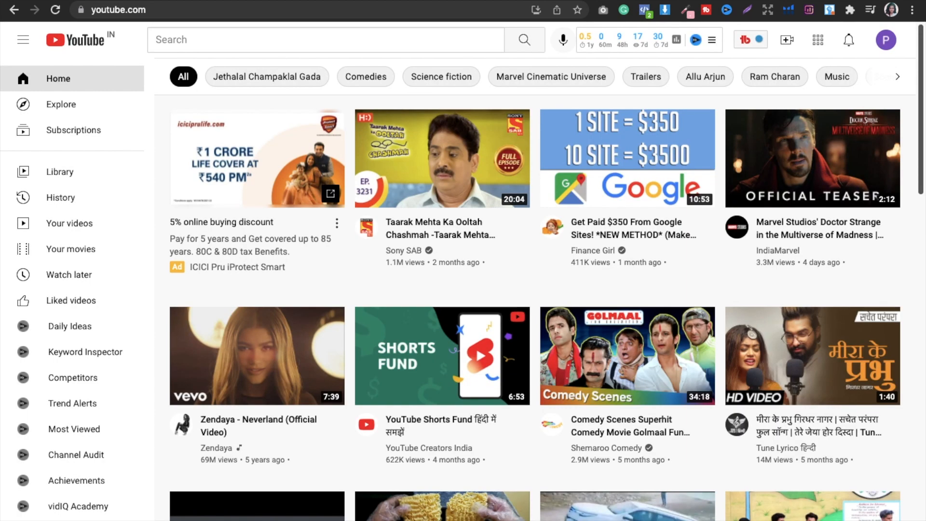
- Open the signed-in account's own channel on YouTube and look through its Shorts and uploads
click(879, 43)
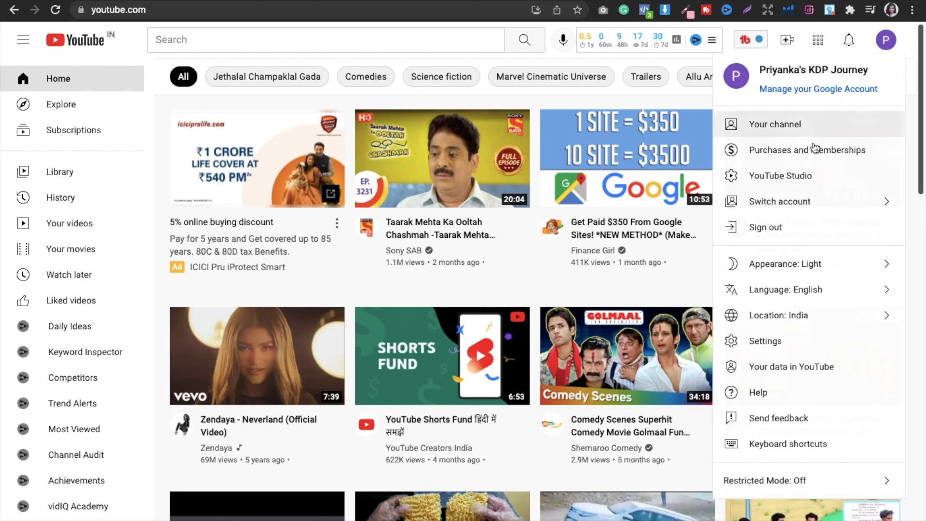
click(787, 126)
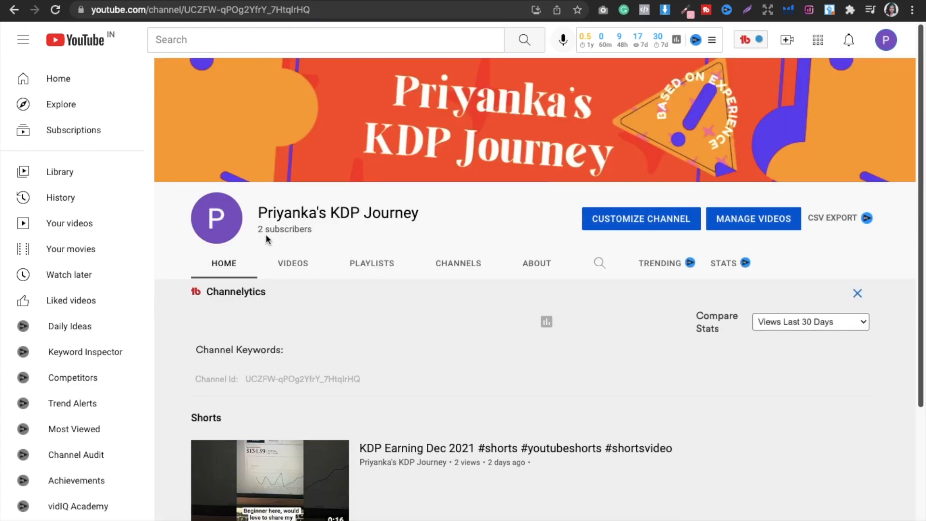
scroll(304, 236, down, 5)
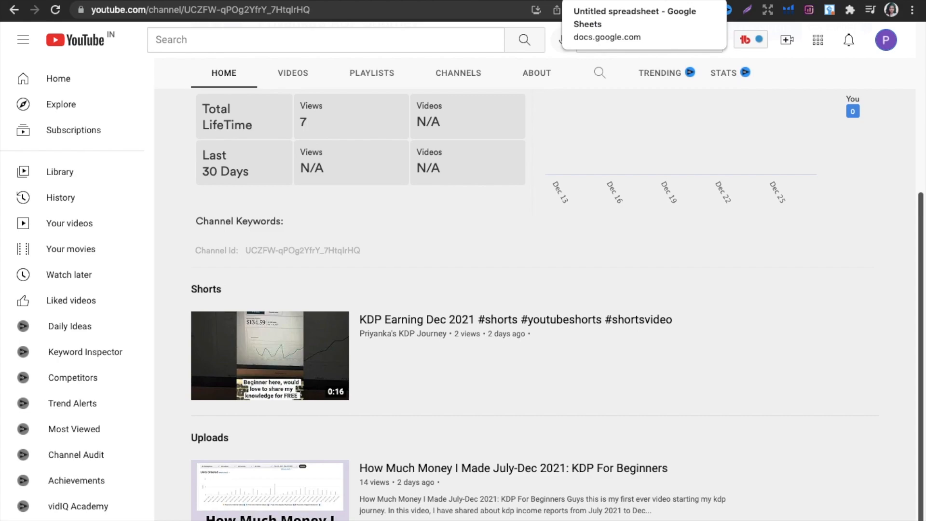
- Review the Amazon results for "kids coloring books animal coloring book for kids aged 3-8" alongside the keywords recorded in the spreadsheet
click(188, 0)
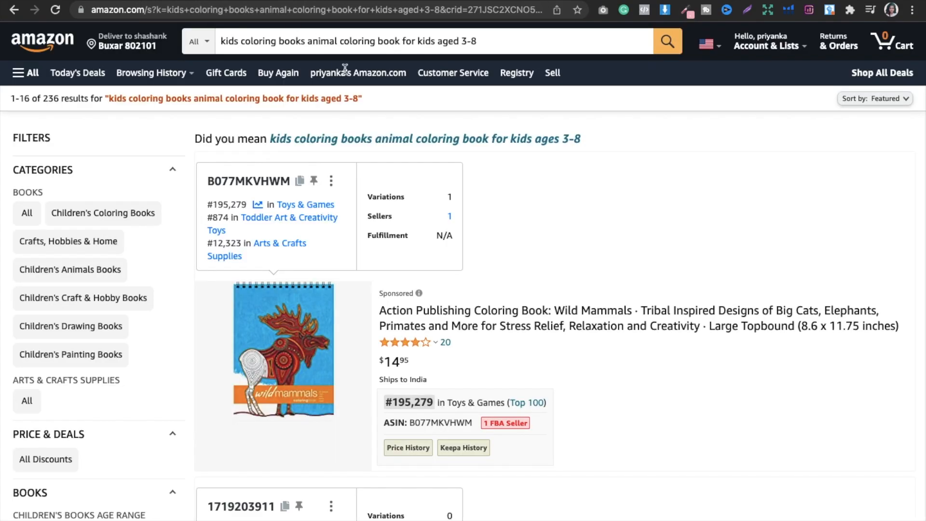
click(615, 1)
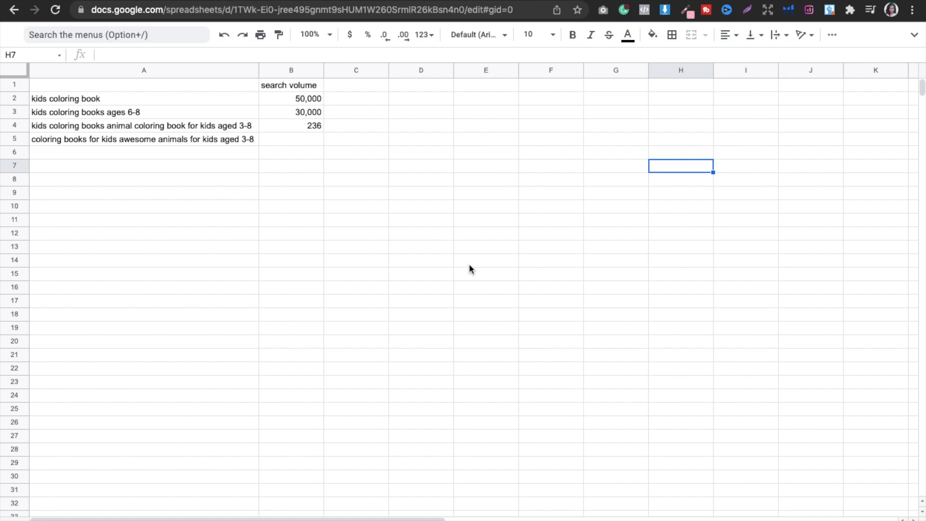
click(779, 1)
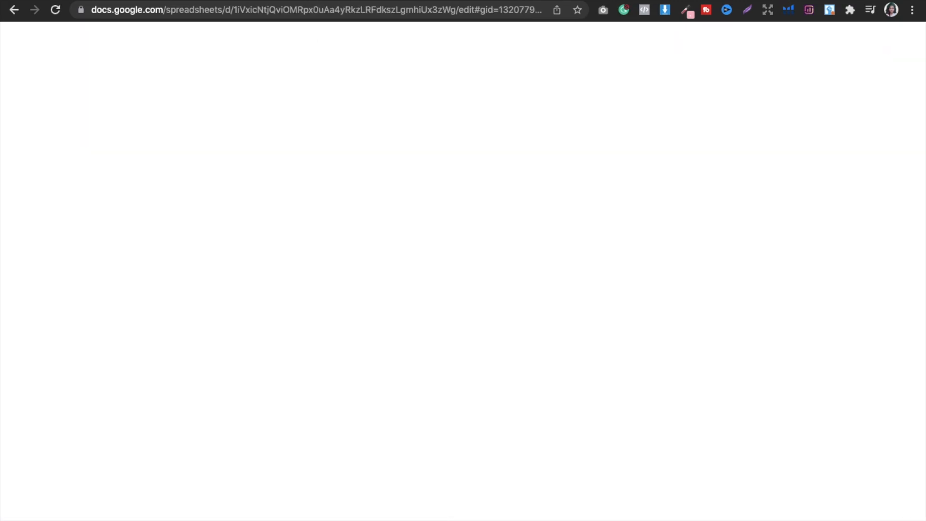
click(656, 2)
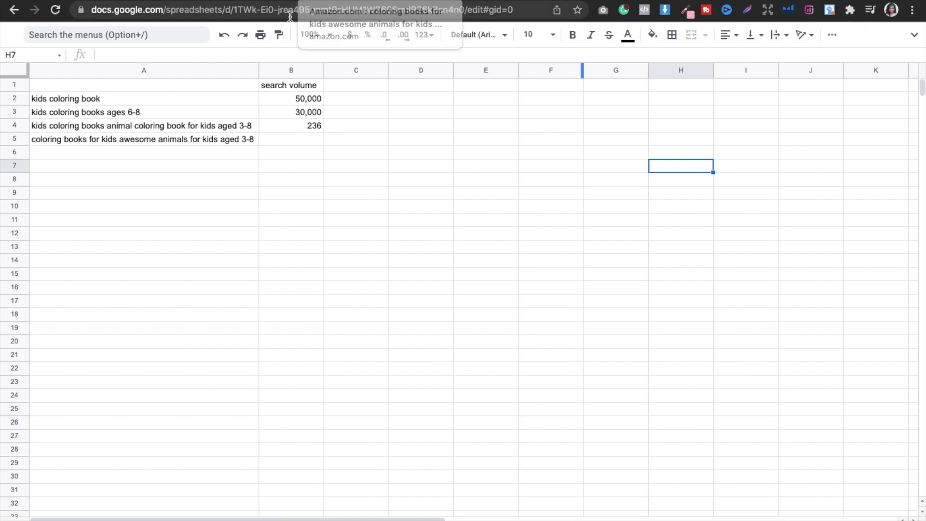
click(202, 1)
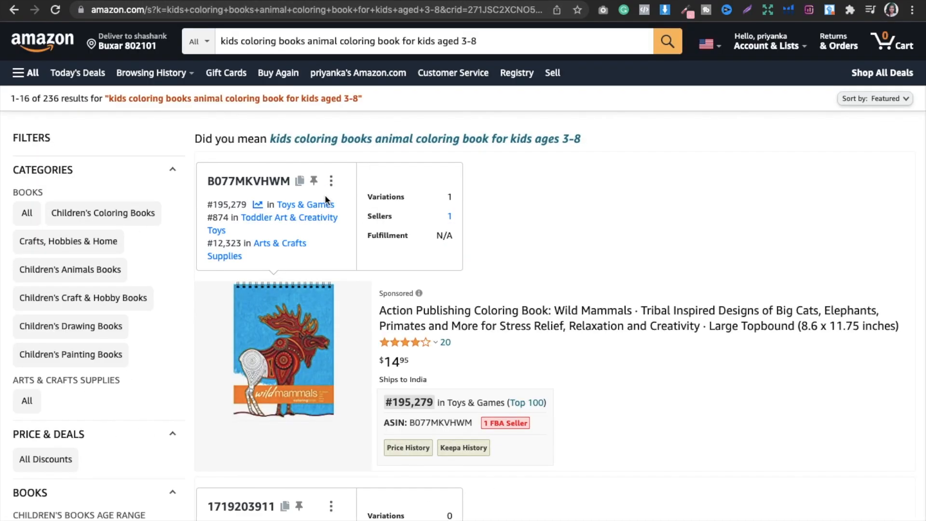